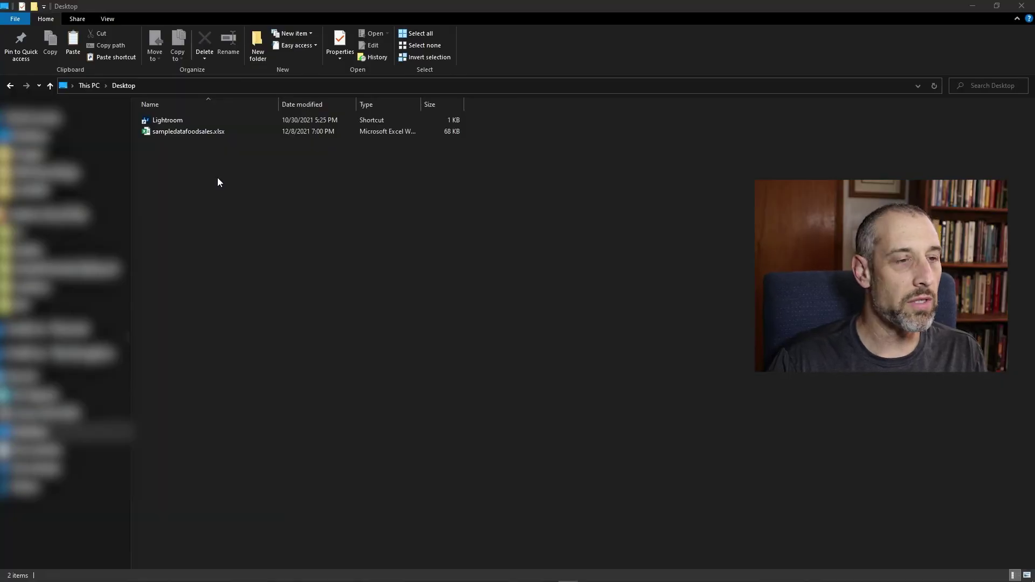
Step: Open sampledatafoodsales.xlsx, try editing cell H6 (82.84), and dismiss the protected-sheet warning
click(198, 131)
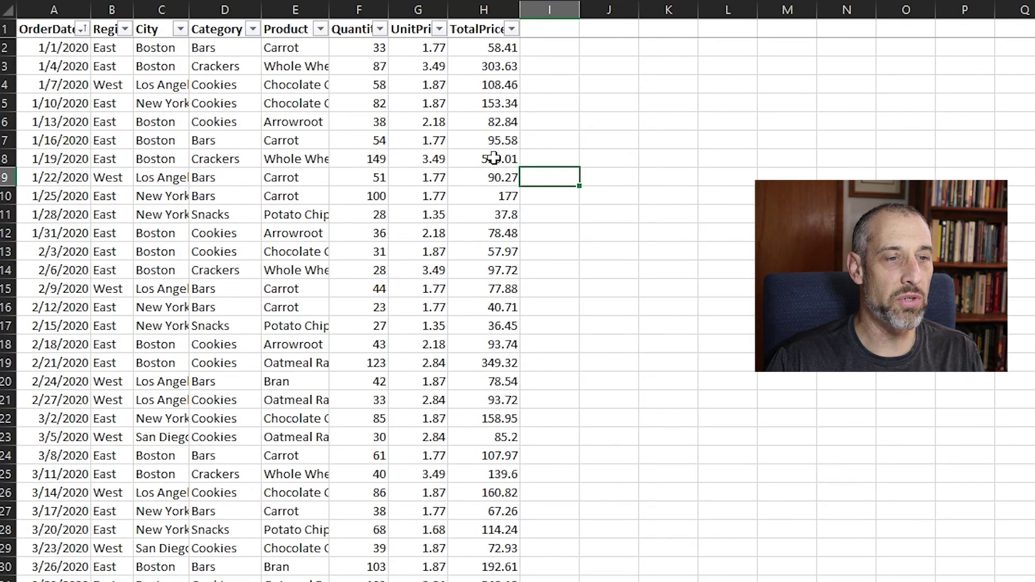
click(494, 157)
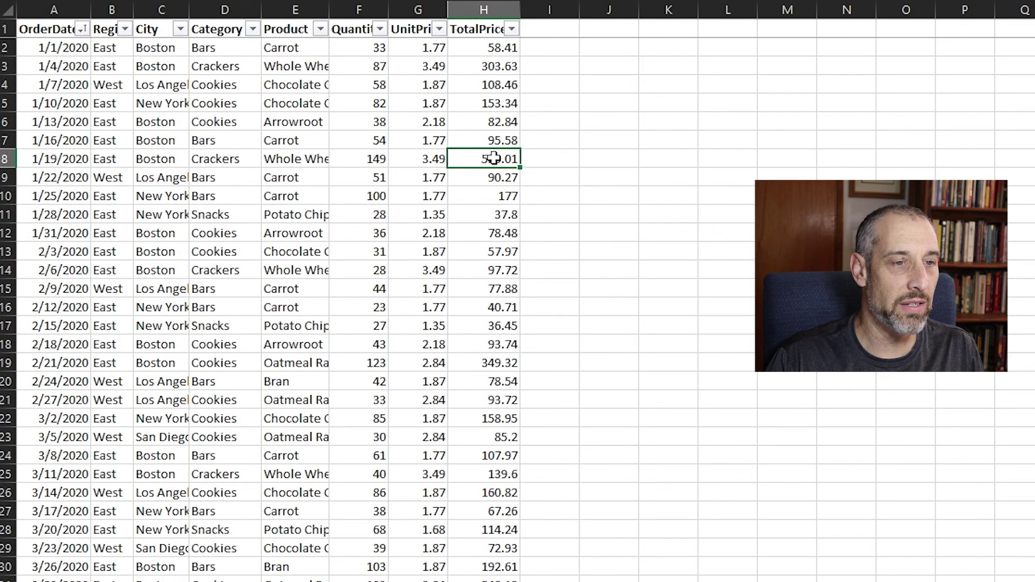
click(489, 125)
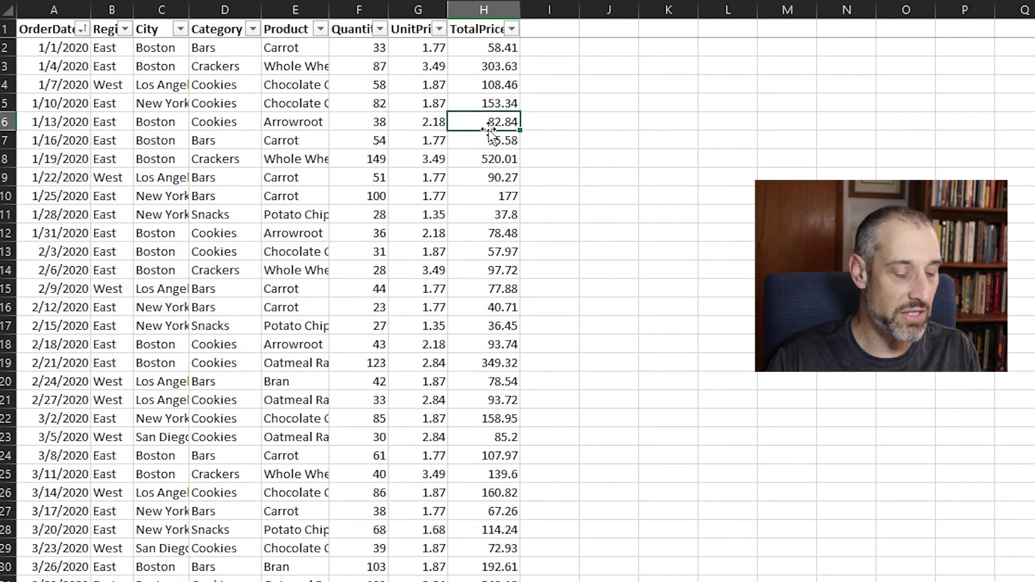
double_click(489, 129)
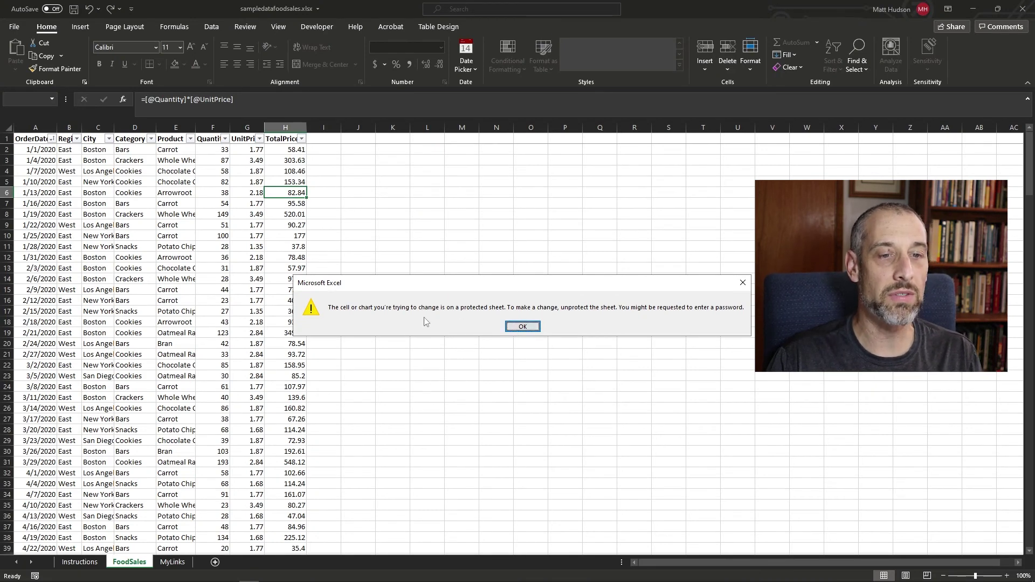
click(520, 327)
click(358, 216)
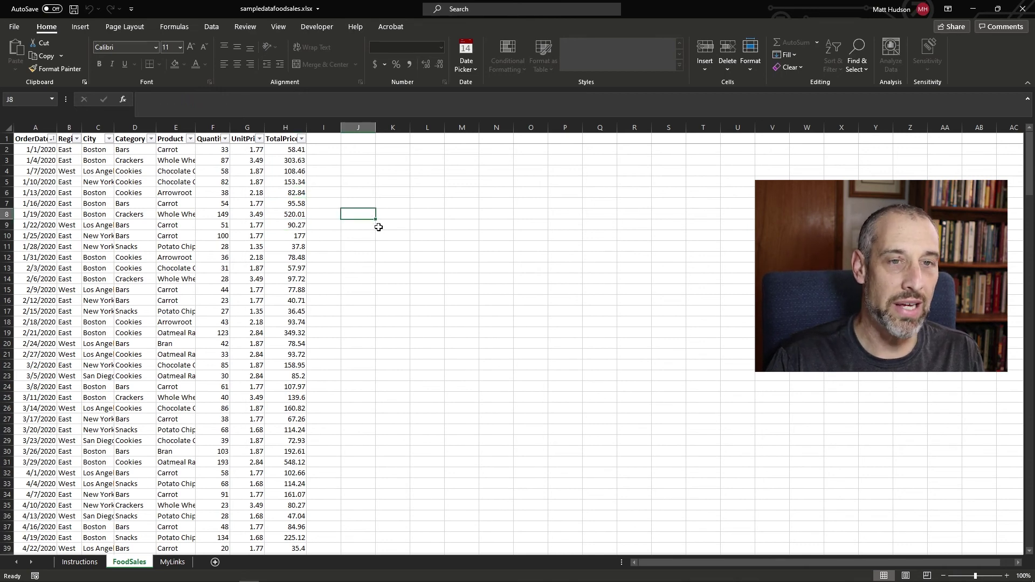
Step: Attempt Review > Unprotect Sheet with a password, then close Excel after it is rejected
click(246, 27)
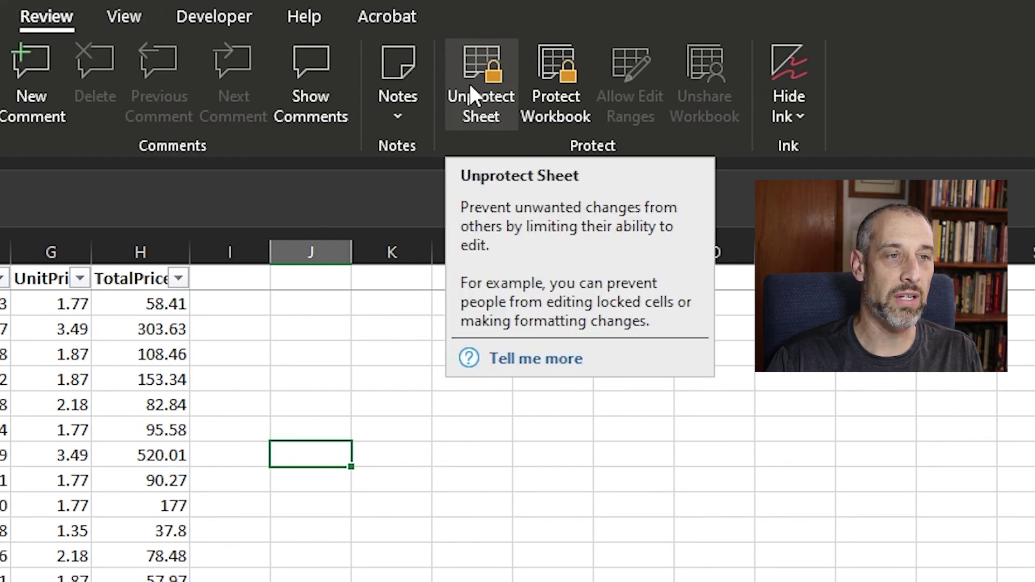
click(467, 85)
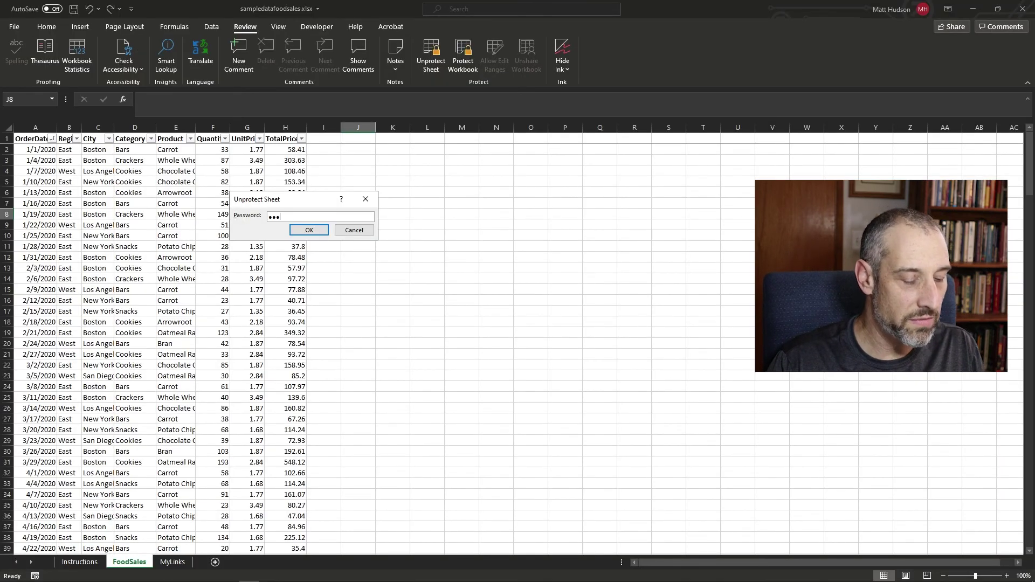
click(308, 230)
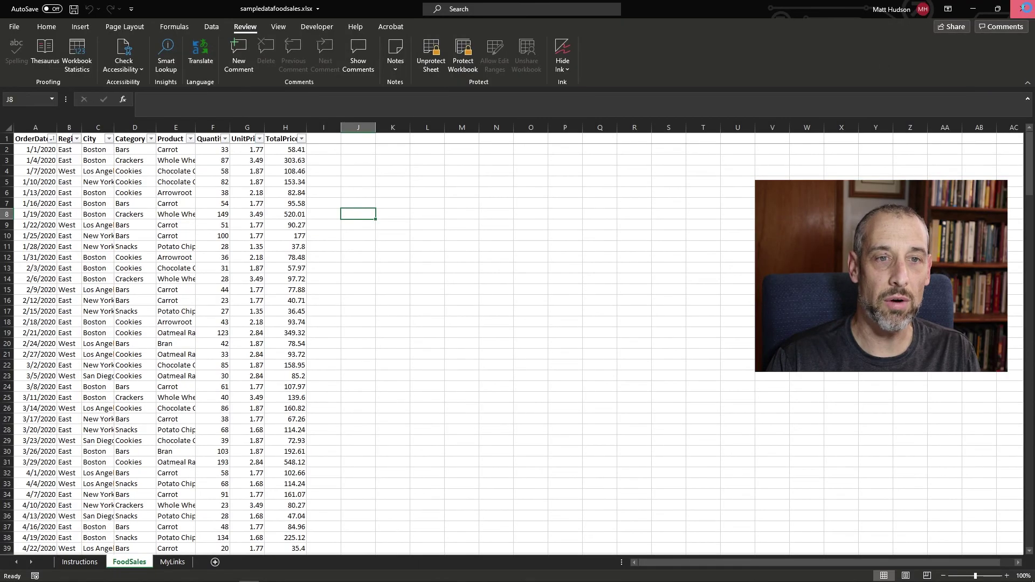
click(1026, 8)
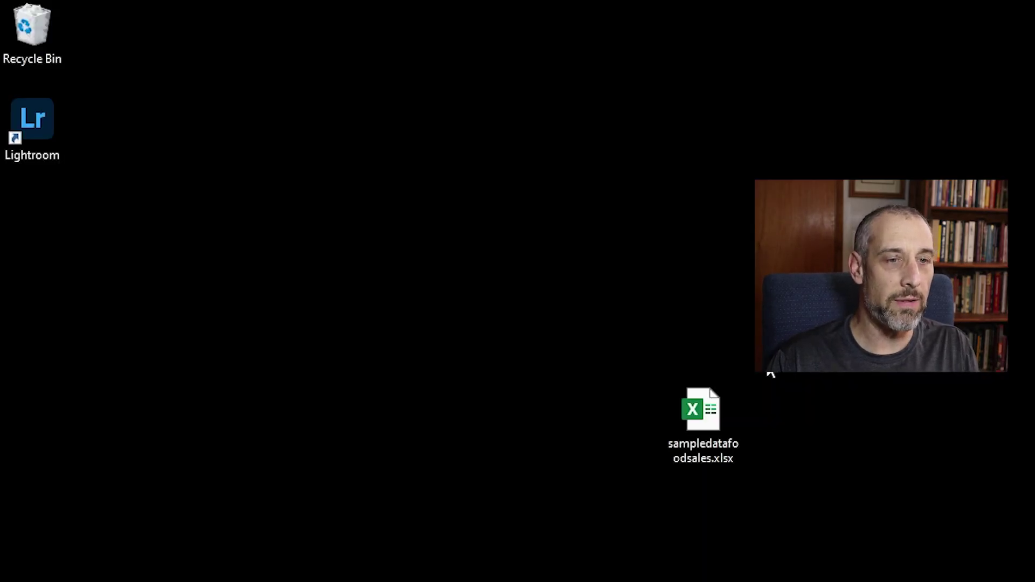
Step: Paste a backup copy of the workbook, sampledatafoodsales - Copy.xlsx, onto the desktop
click(701, 414)
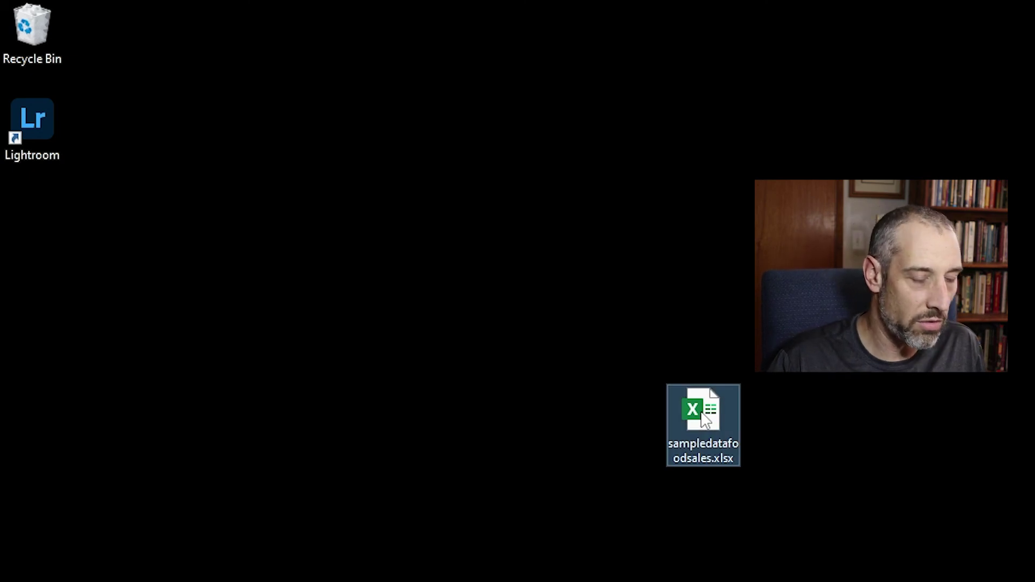
click(845, 493)
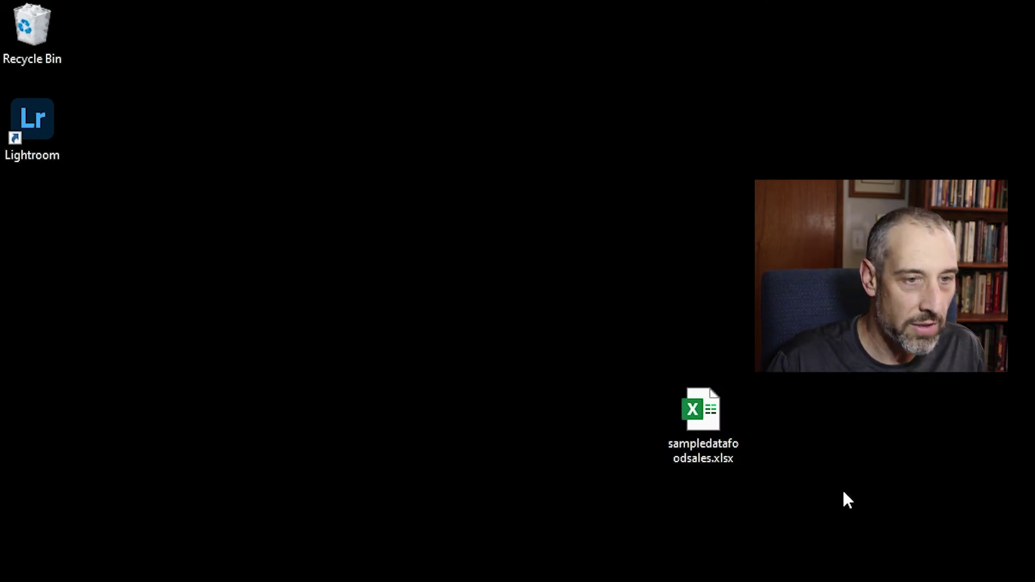
key(ctrl+v)
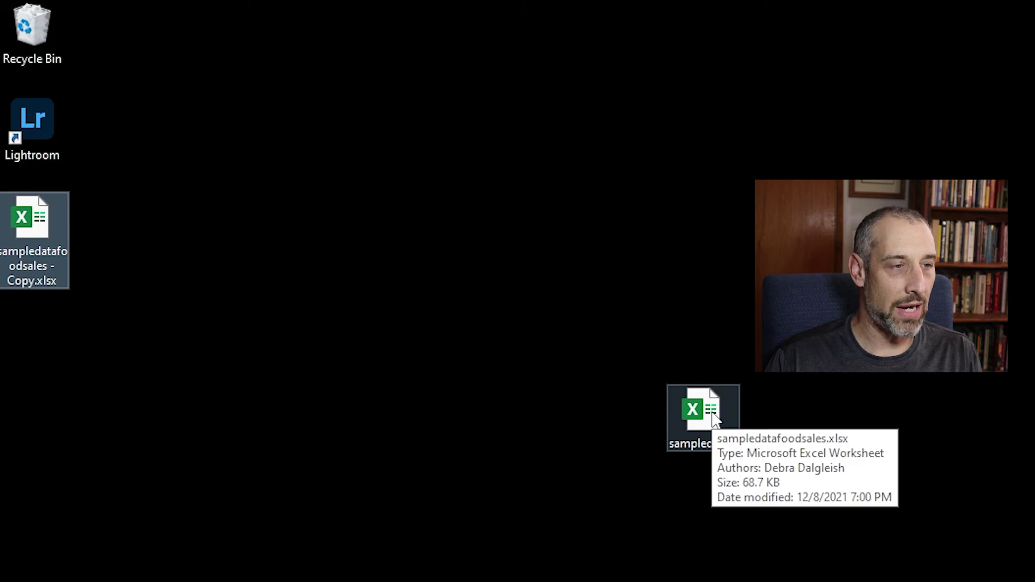
Step: Show the Desktop folder in File Explorer with only the original sampledatafoodsales.xlsx selected
click(598, 575)
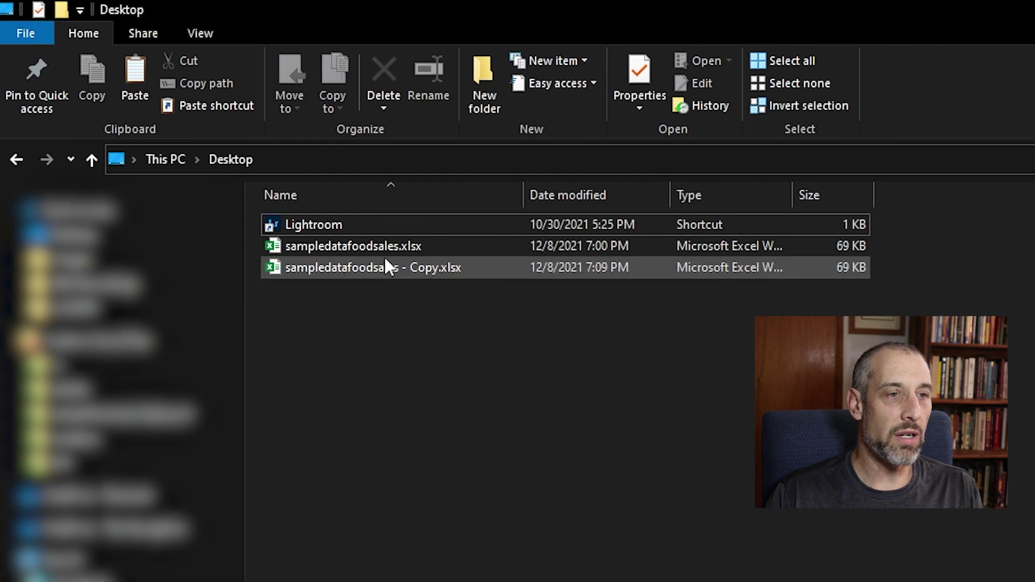
click(387, 245)
ctrl+click(409, 266)
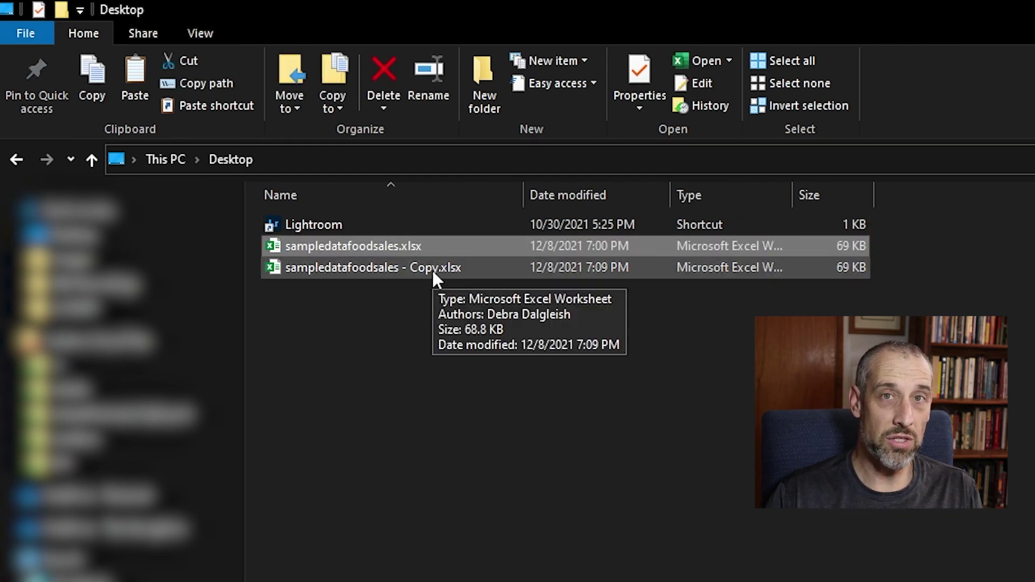
click(409, 247)
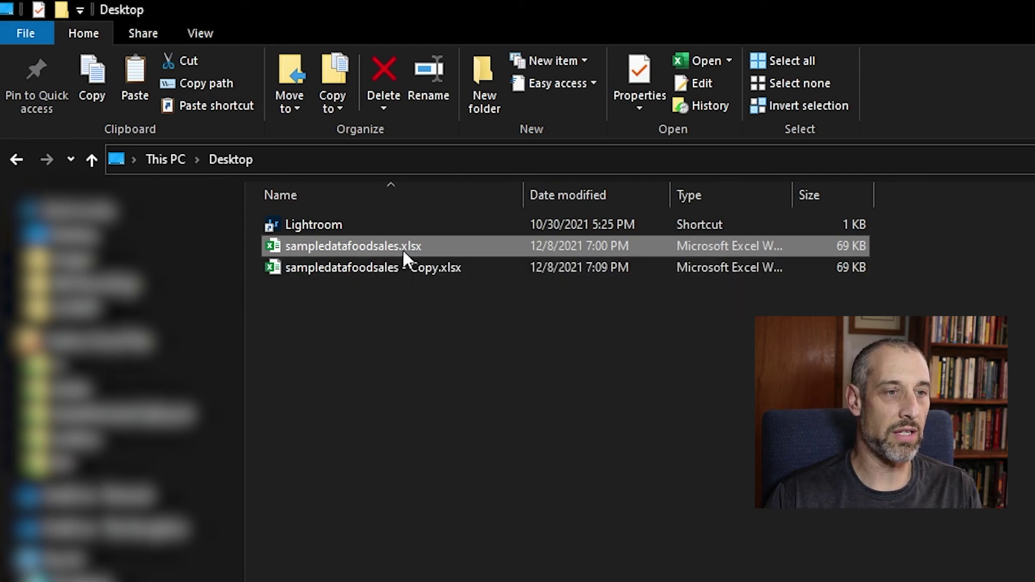
Step: Start renaming the original workbook, leave its name unchanged, and check the folder view options
right_click(415, 243)
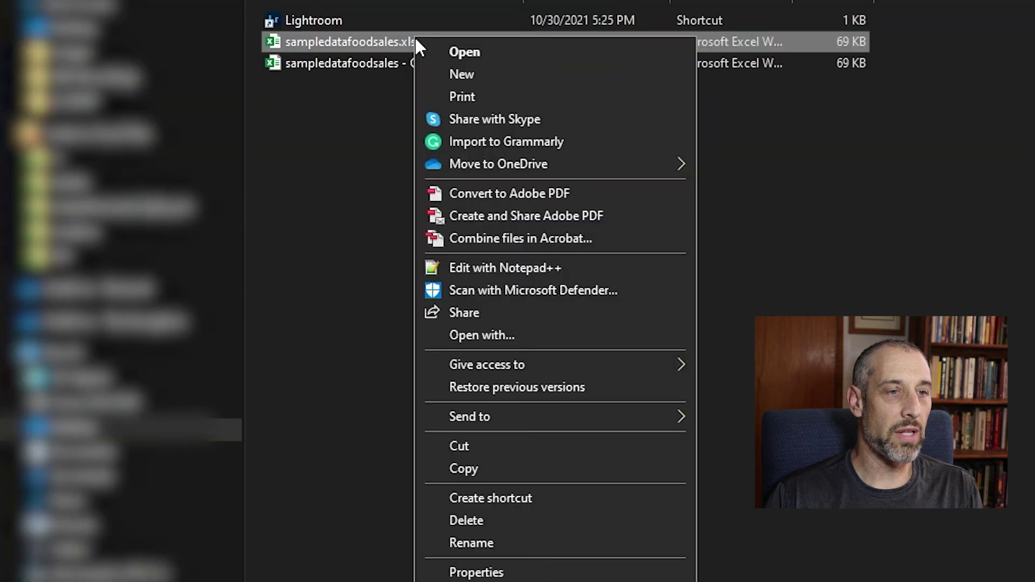
click(526, 542)
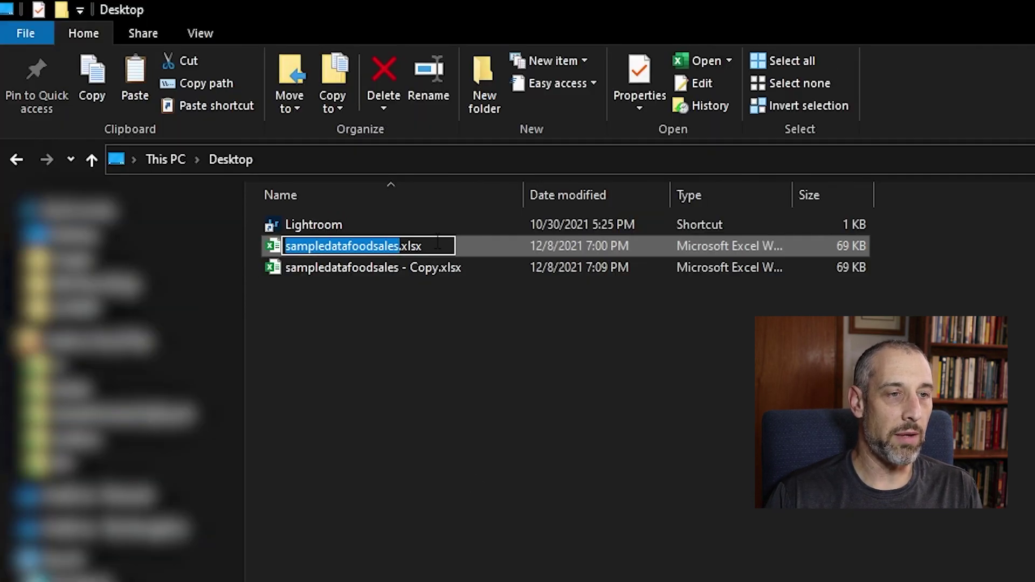
click(438, 244)
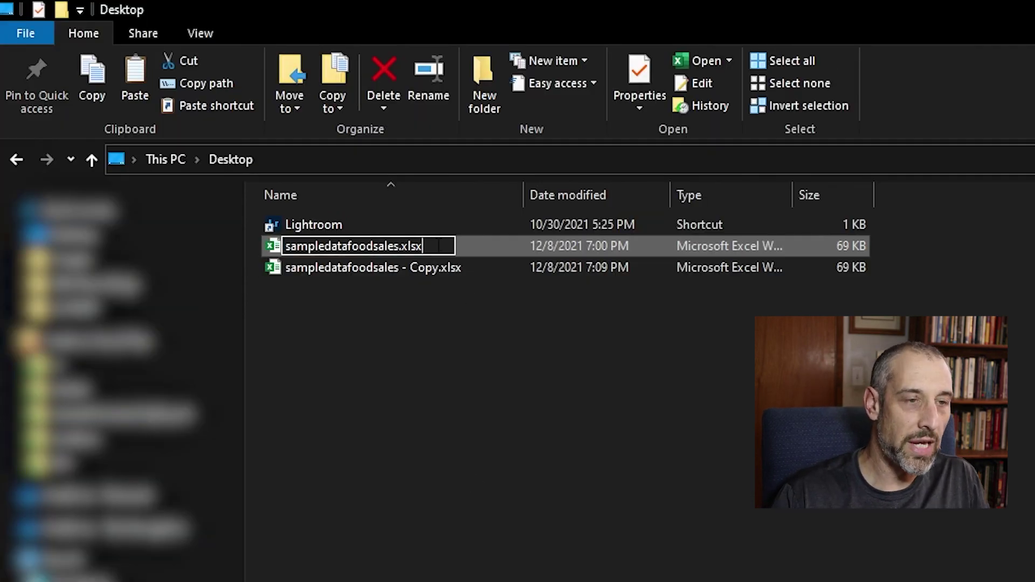
click(457, 304)
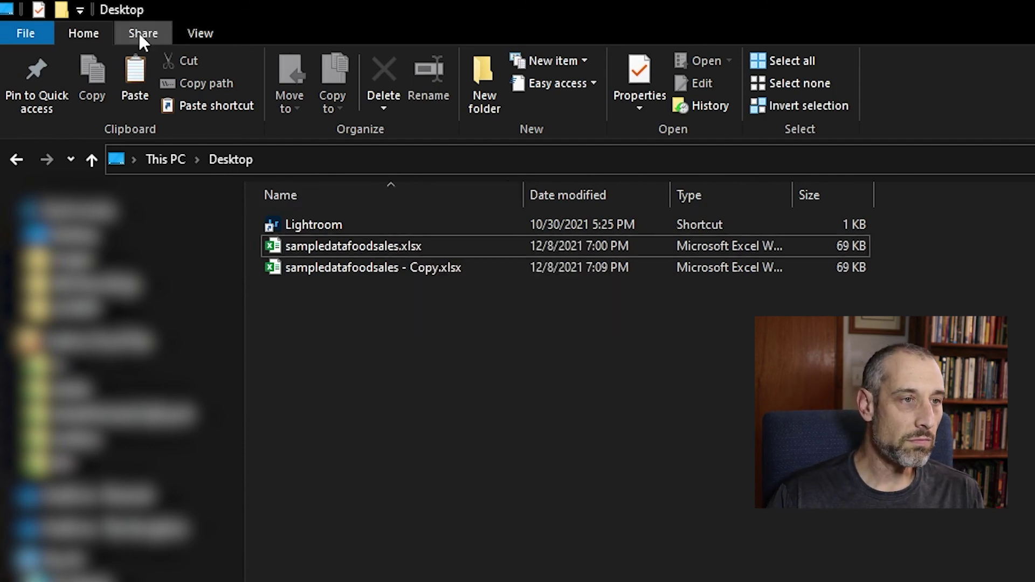
click(198, 33)
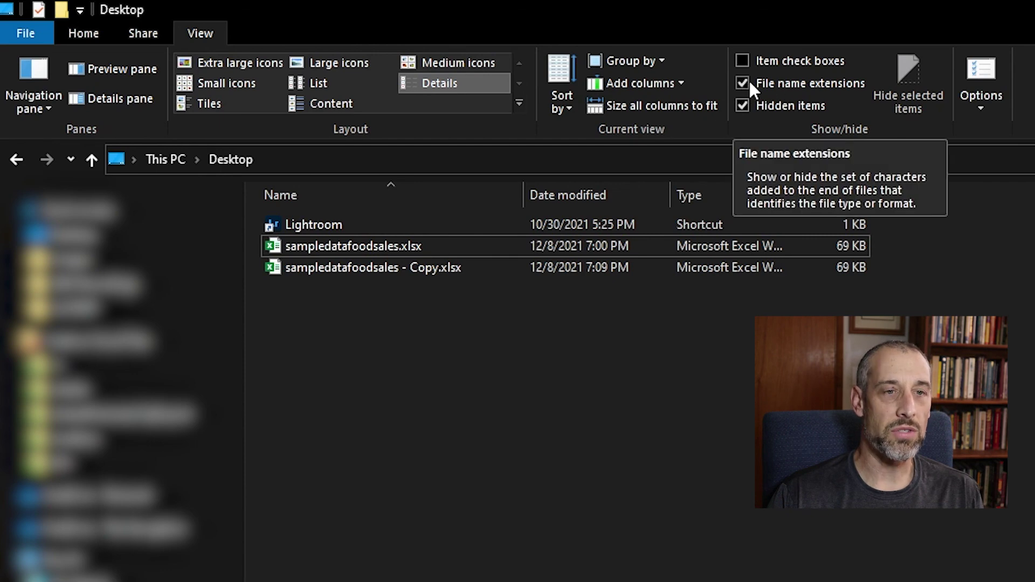
Step: Rename sampledatafoodsales.xlsx to sampledatafoodsales.zip and confirm the extension change
click(386, 244)
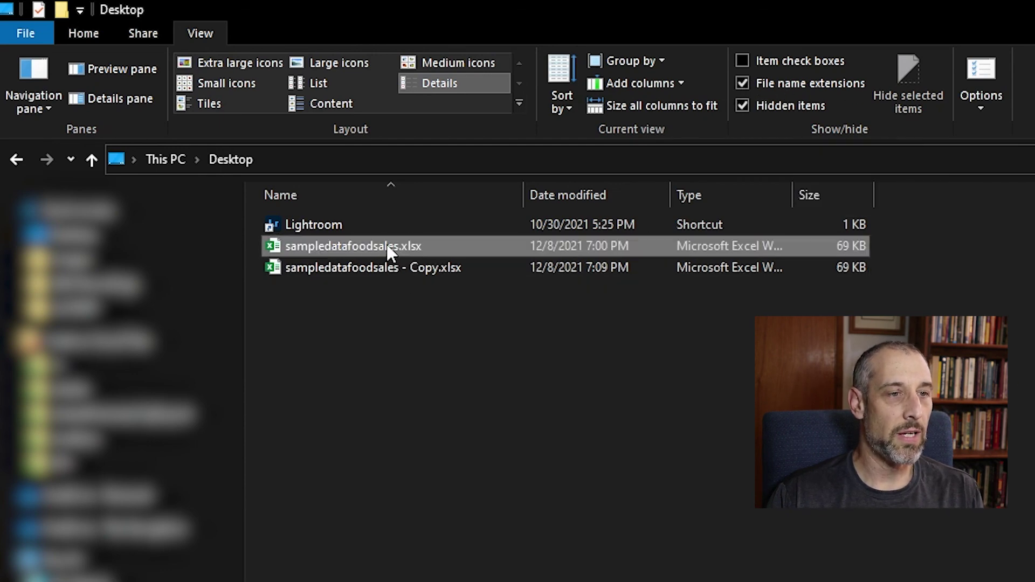
right_click(387, 244)
key(m)
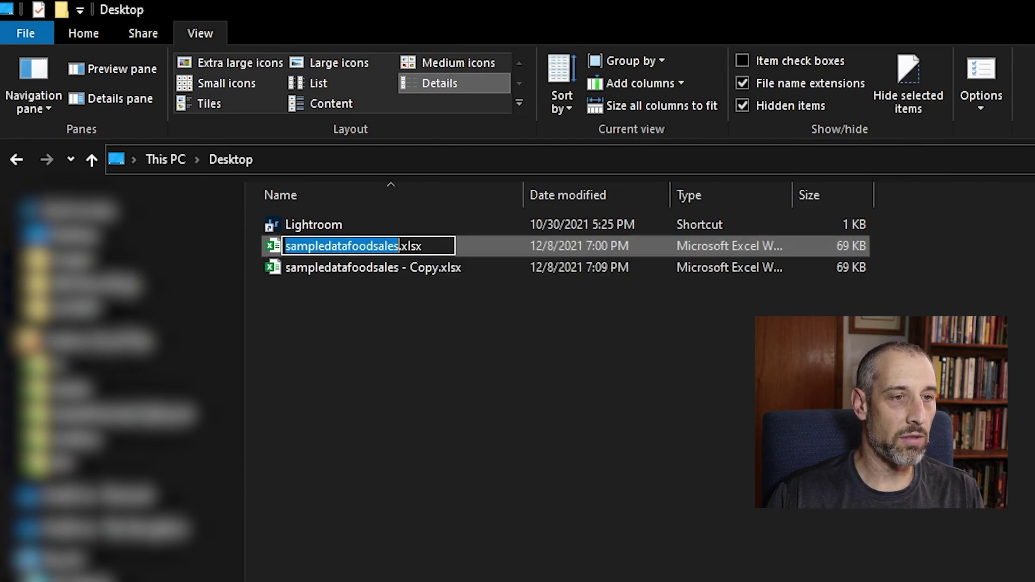
click(437, 249)
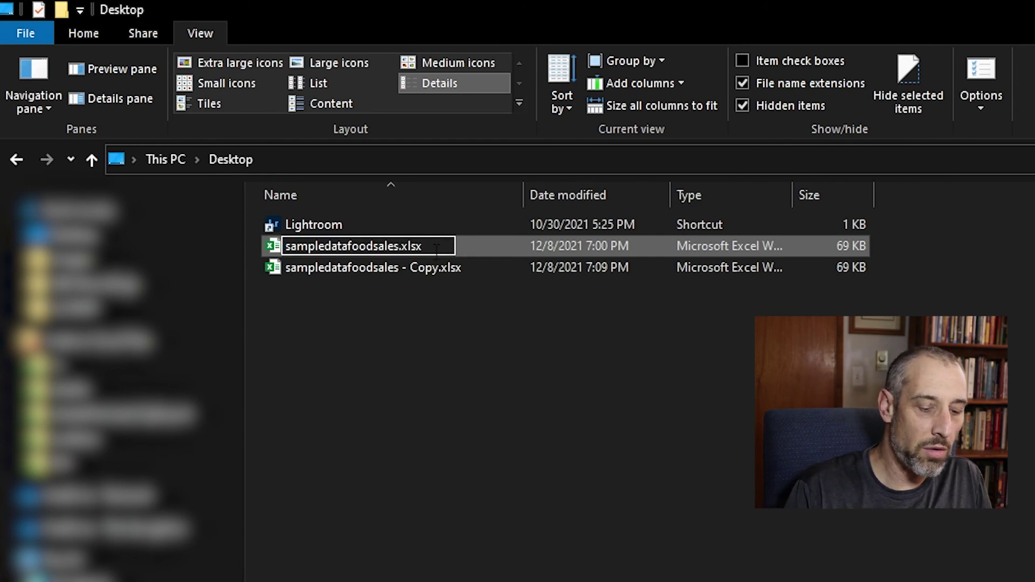
key(BackSpace)
key(BackSpace)
key(BackSpace)
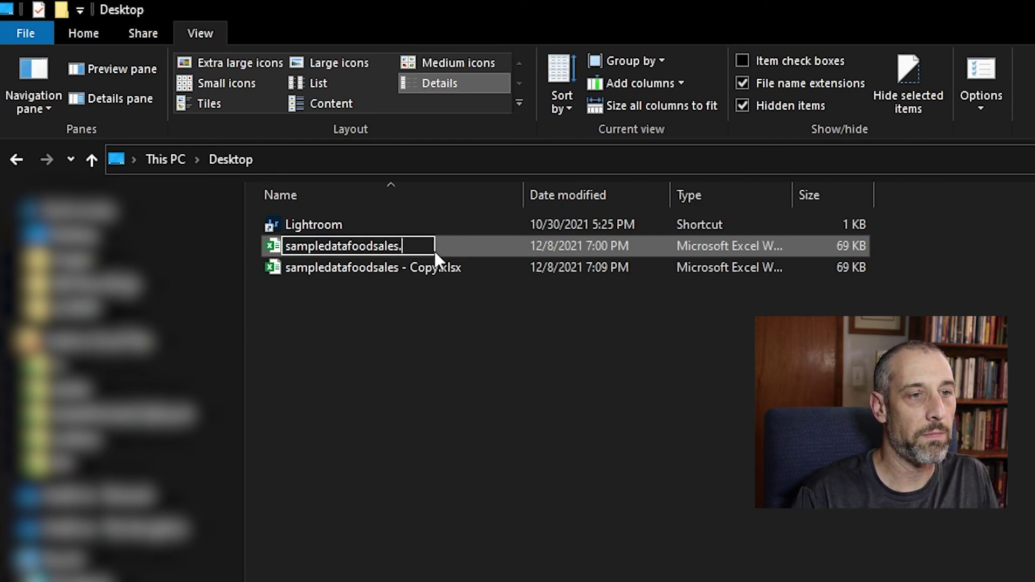
text(zip)
key(BackSpace)
key(BackSpace)
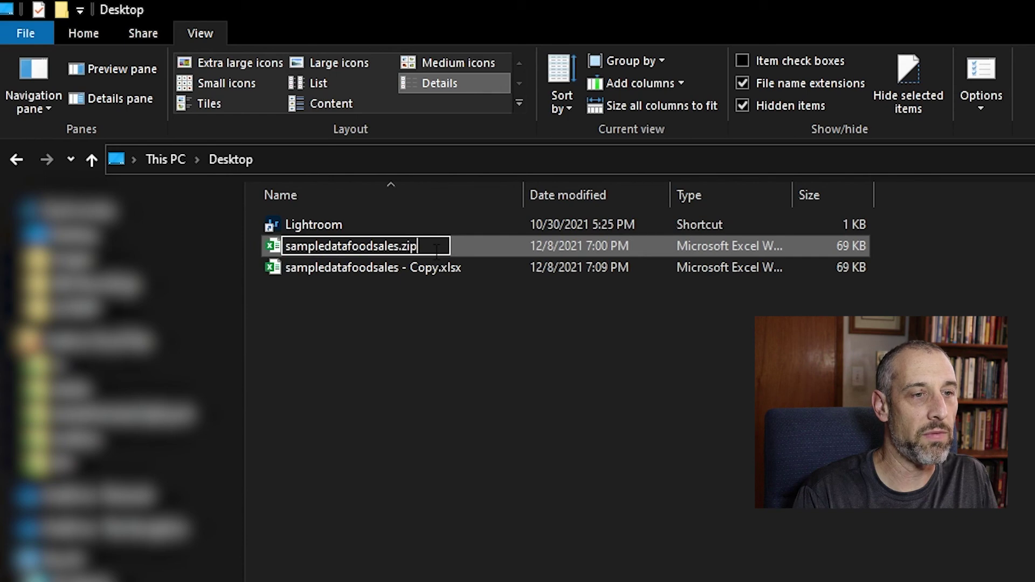
key(Return)
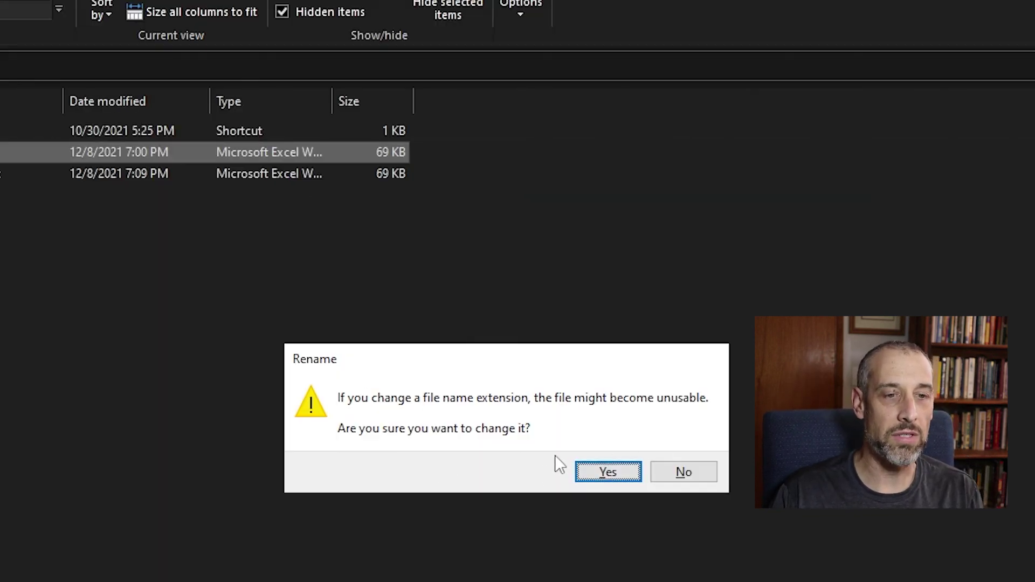
click(611, 477)
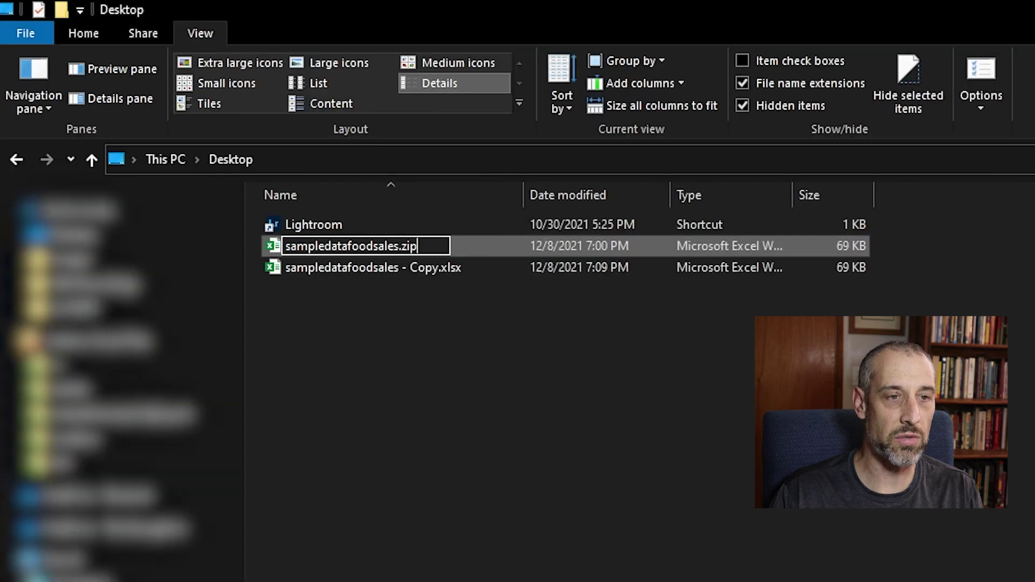
Step: Open sampledatafoodsales.zip with Windows Explorer to browse its contents
click(406, 312)
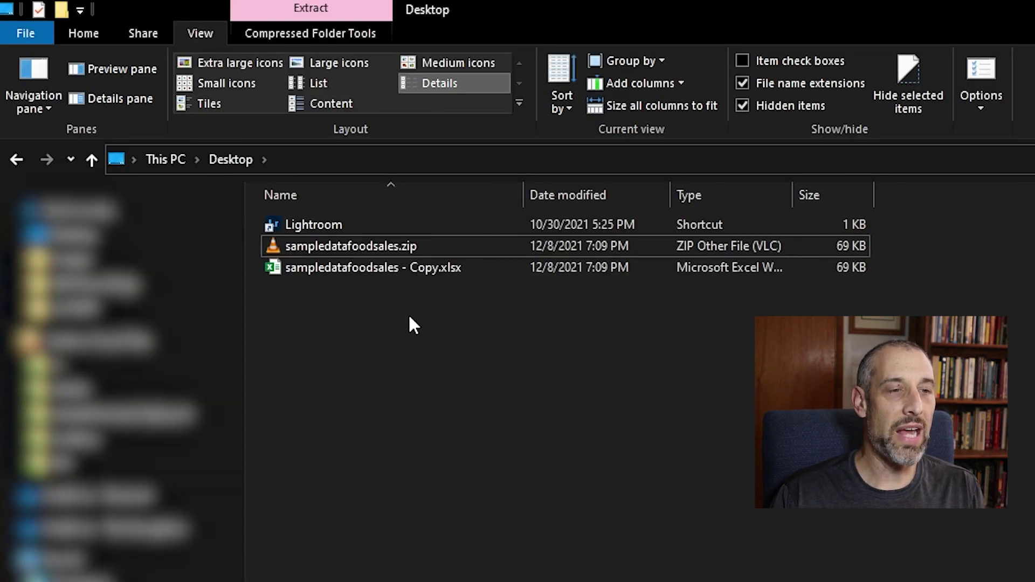
click(422, 245)
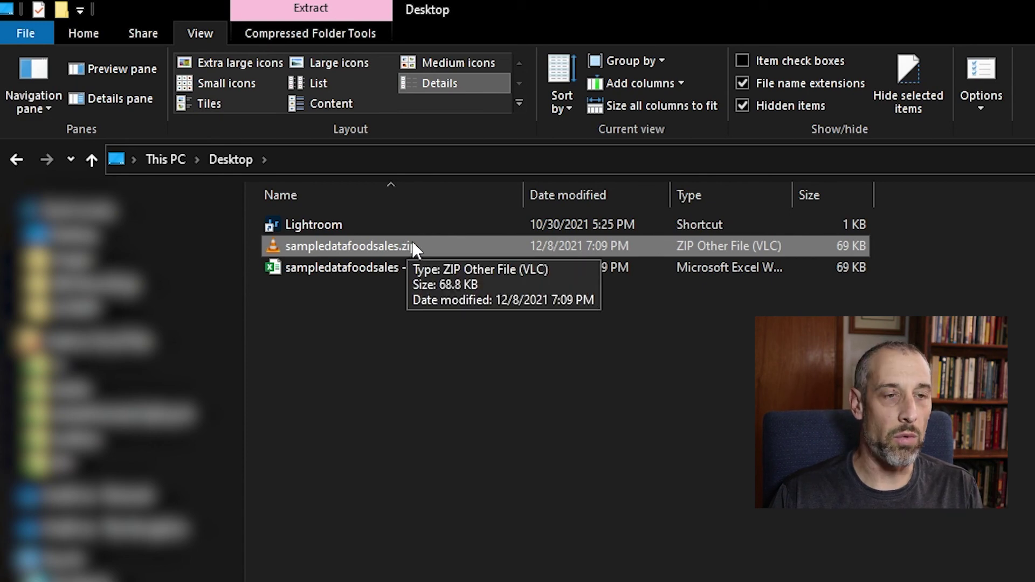
right_click(412, 246)
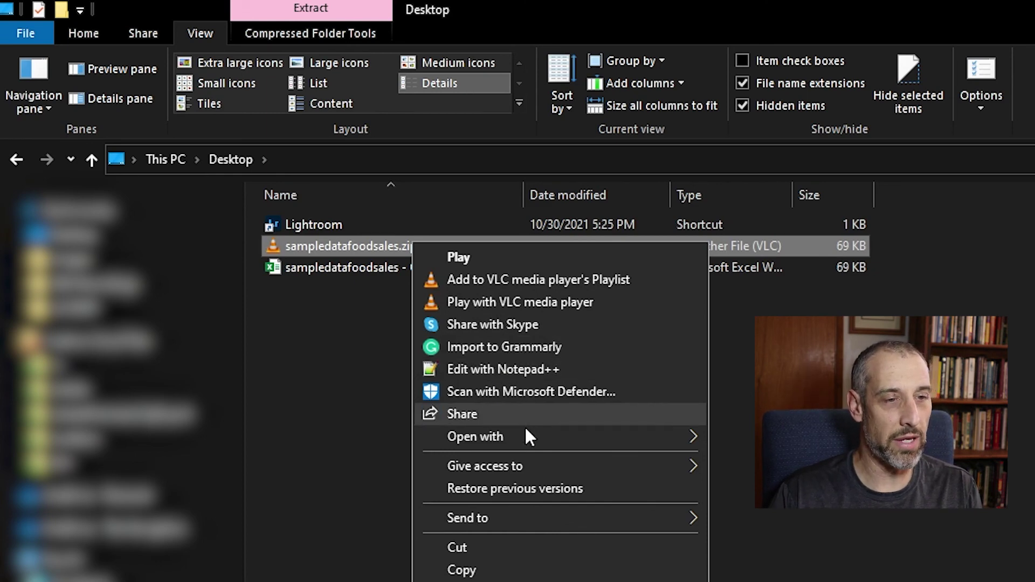
mouse_move(539, 445)
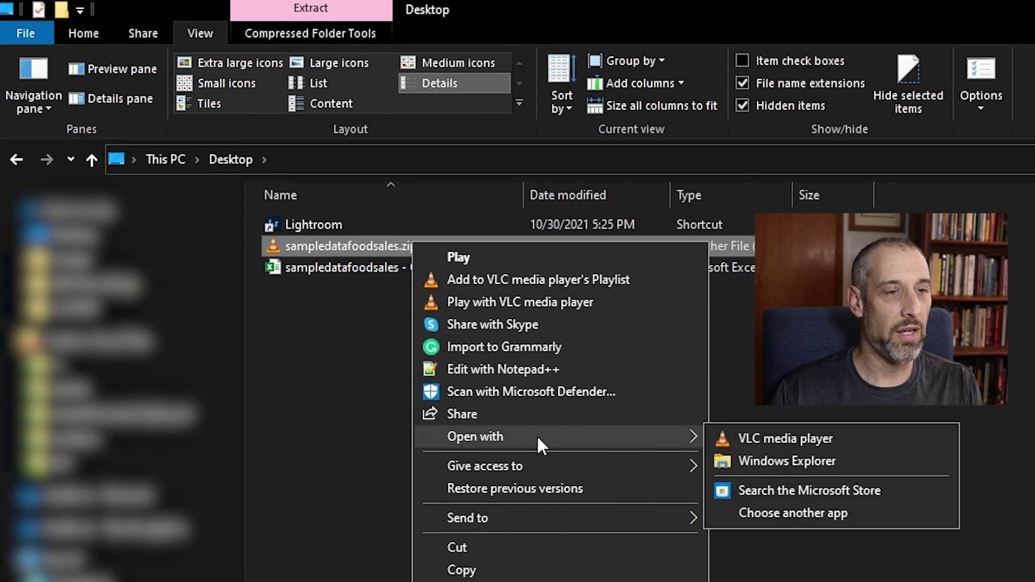
click(803, 460)
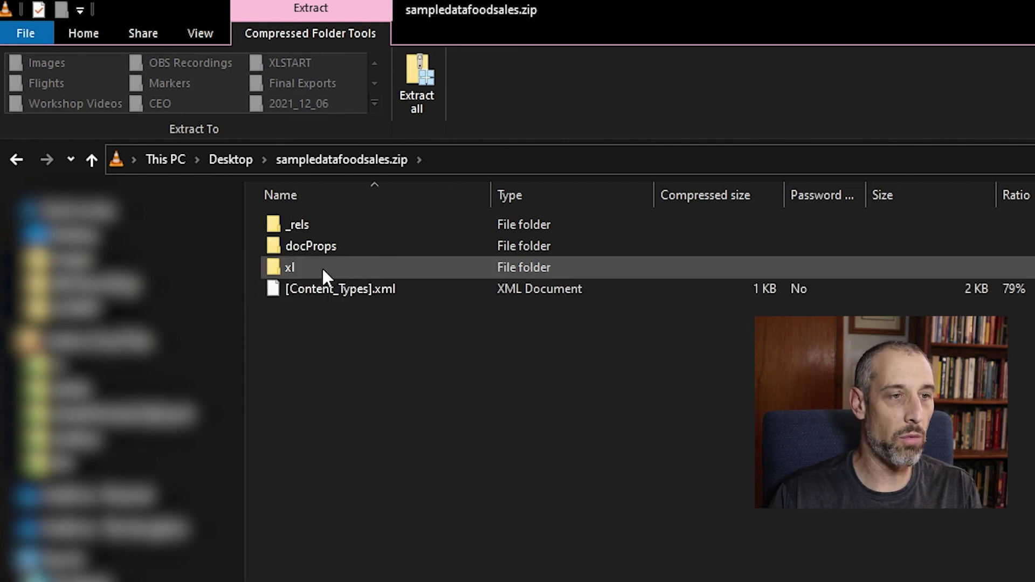
Step: Navigate into xl\worksheets inside the zip and open sheet2.xml
double_click(305, 266)
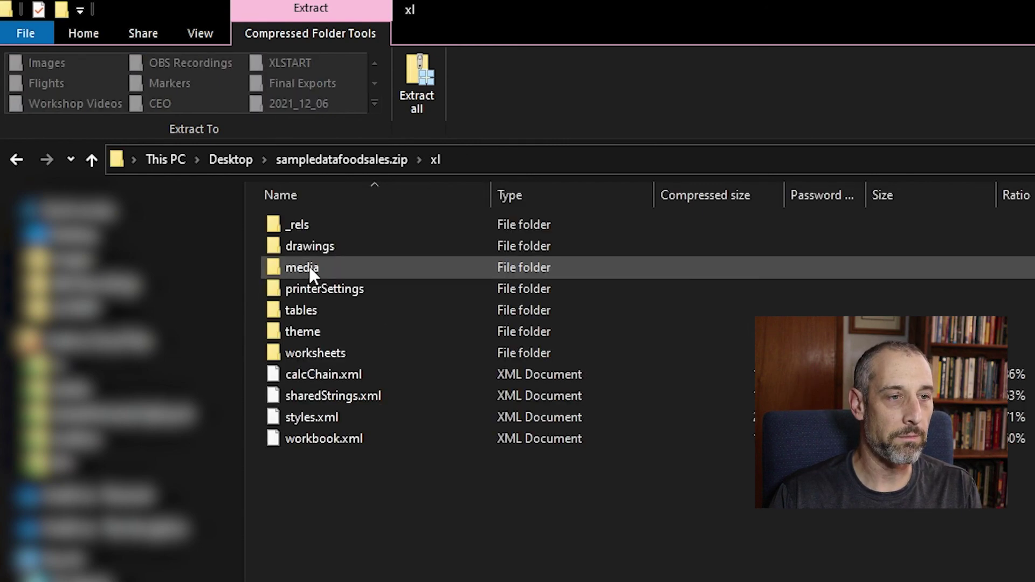
double_click(341, 351)
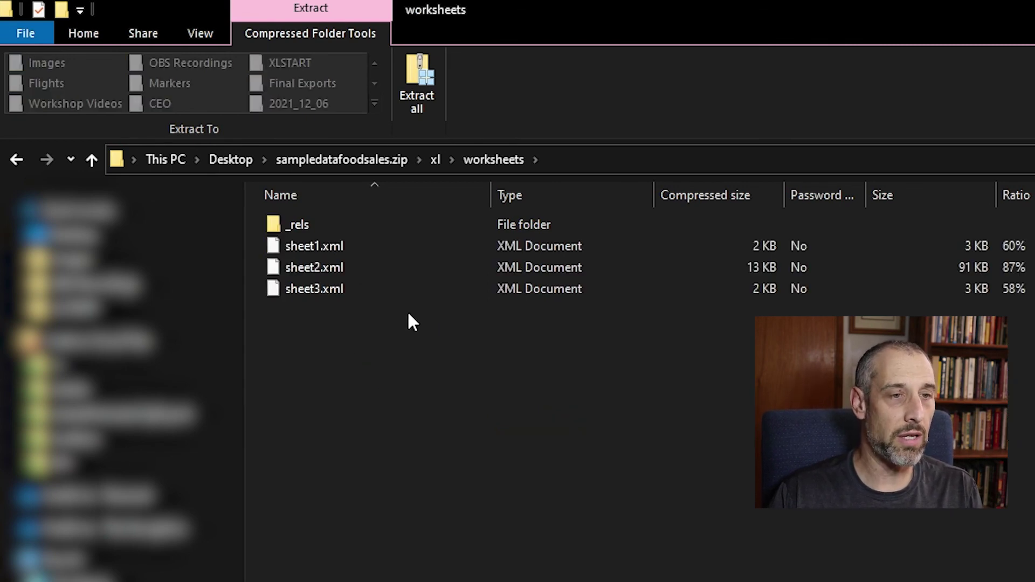
click(329, 268)
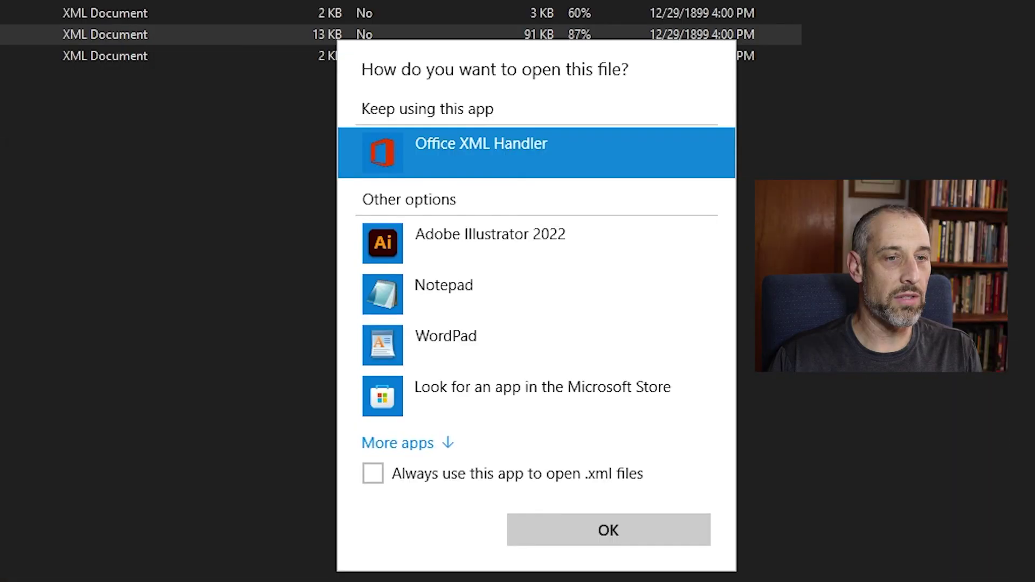
Step: Choose Notepad as the app to open sheet2.xml
click(459, 300)
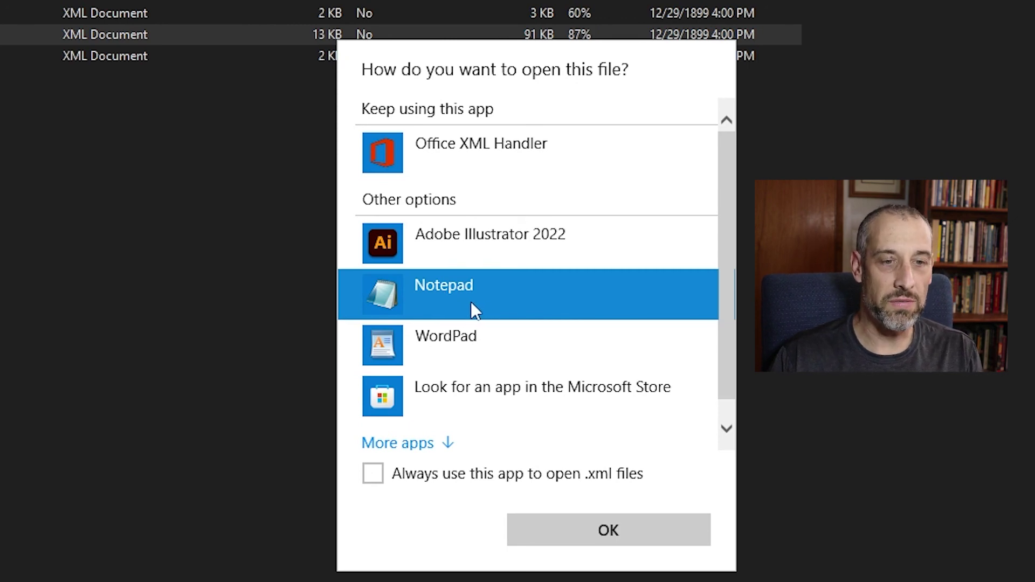
click(636, 539)
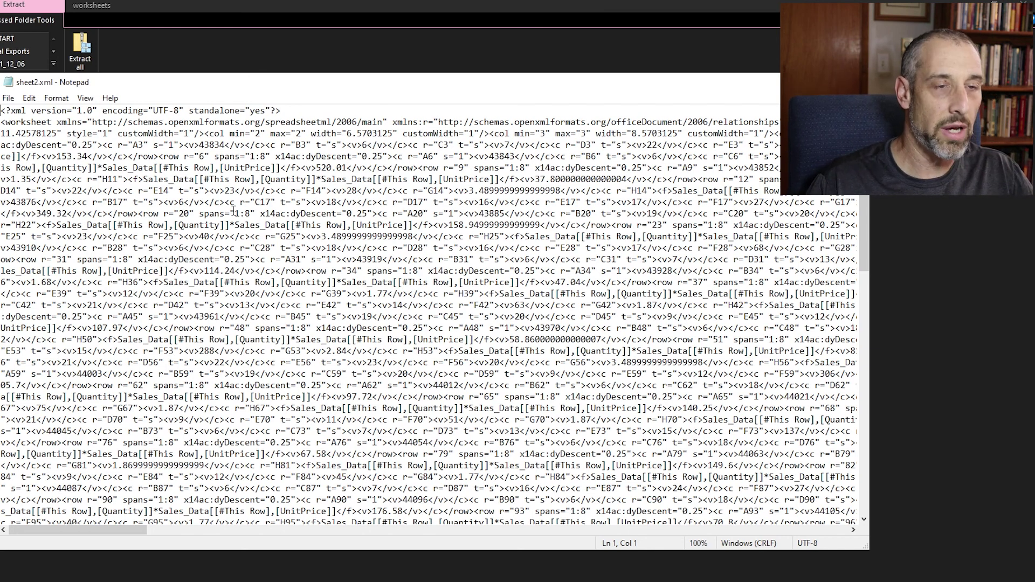
Step: Find 'protect' in sheet2.xml and select the <sheetProtection> tag text near the end
key(ctrl+f)
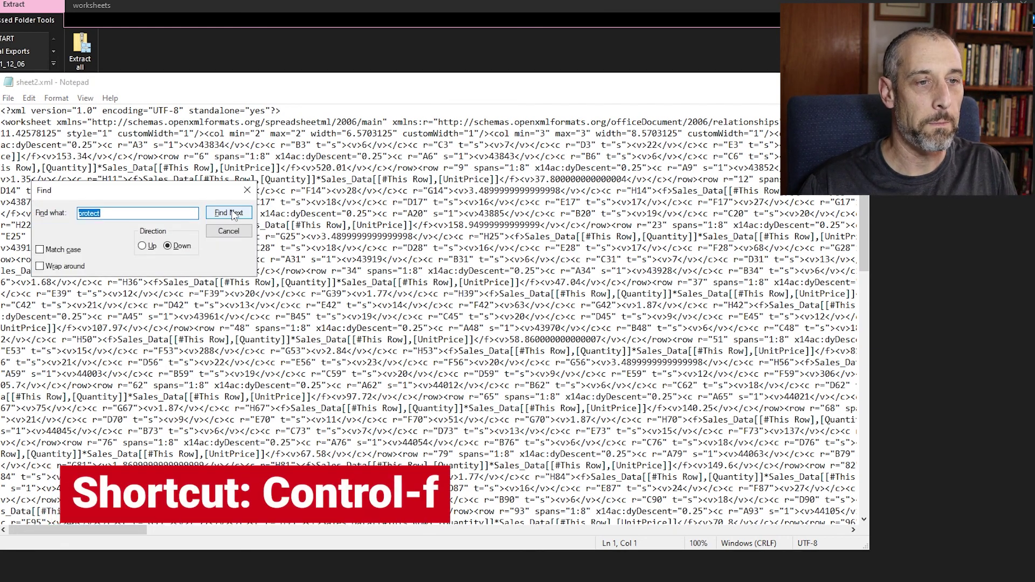
click(123, 214)
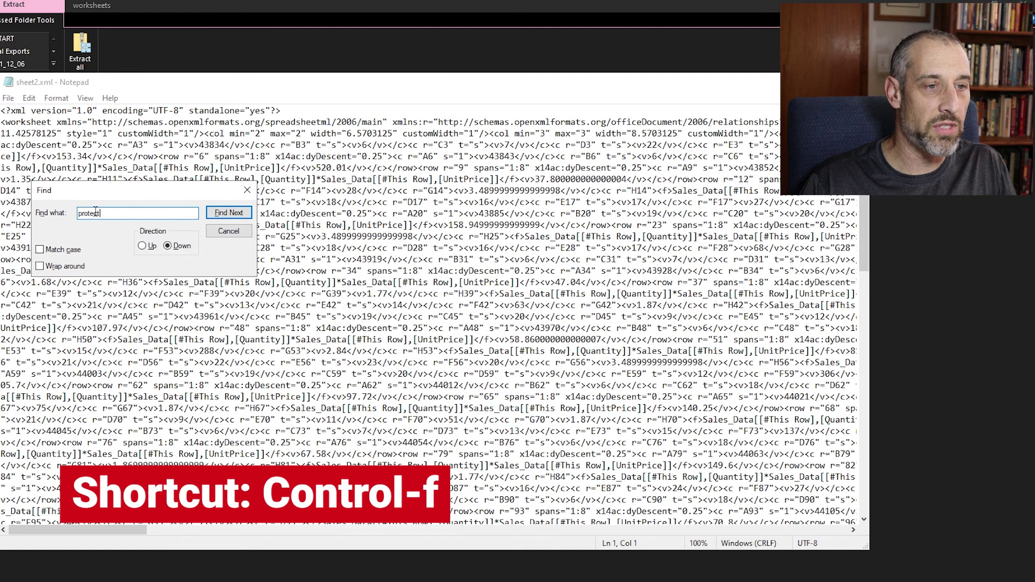
click(229, 215)
click(247, 191)
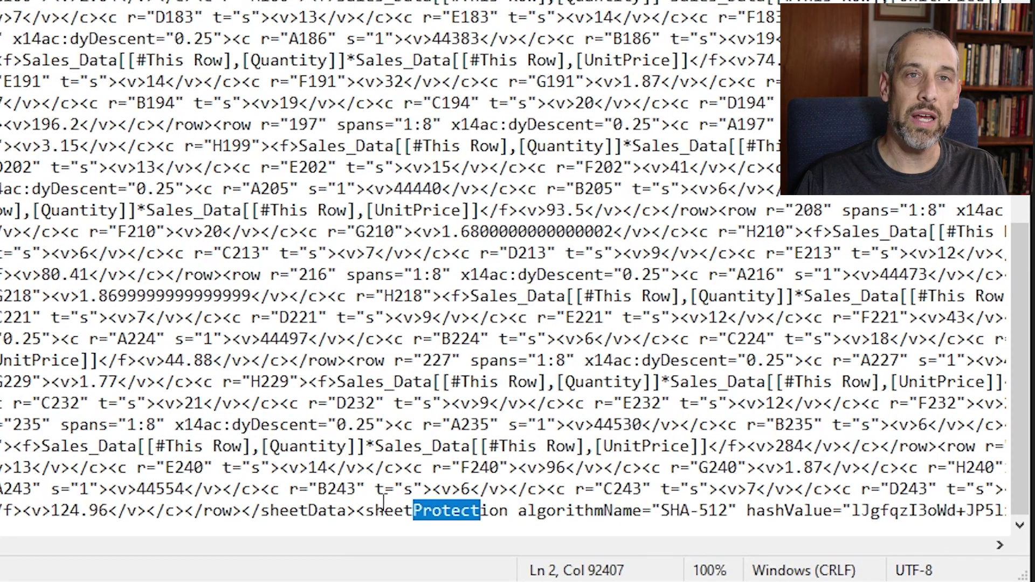
click(356, 512)
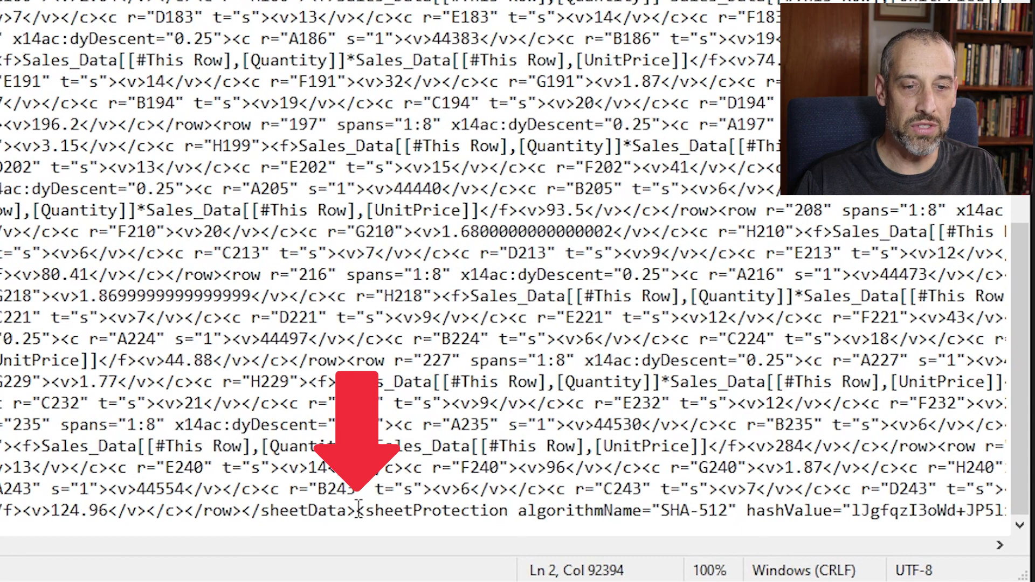
drag(358, 510, 463, 516)
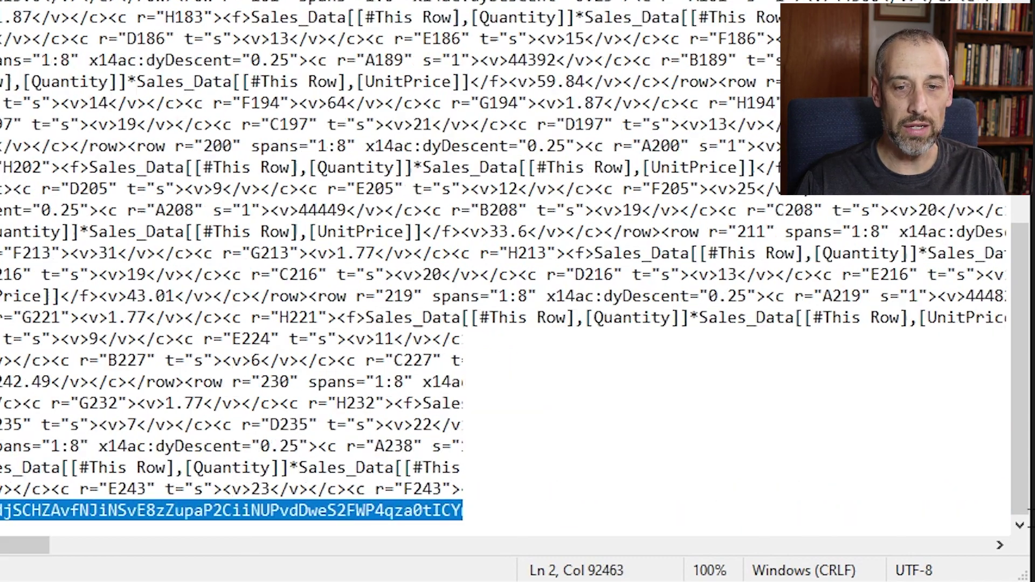
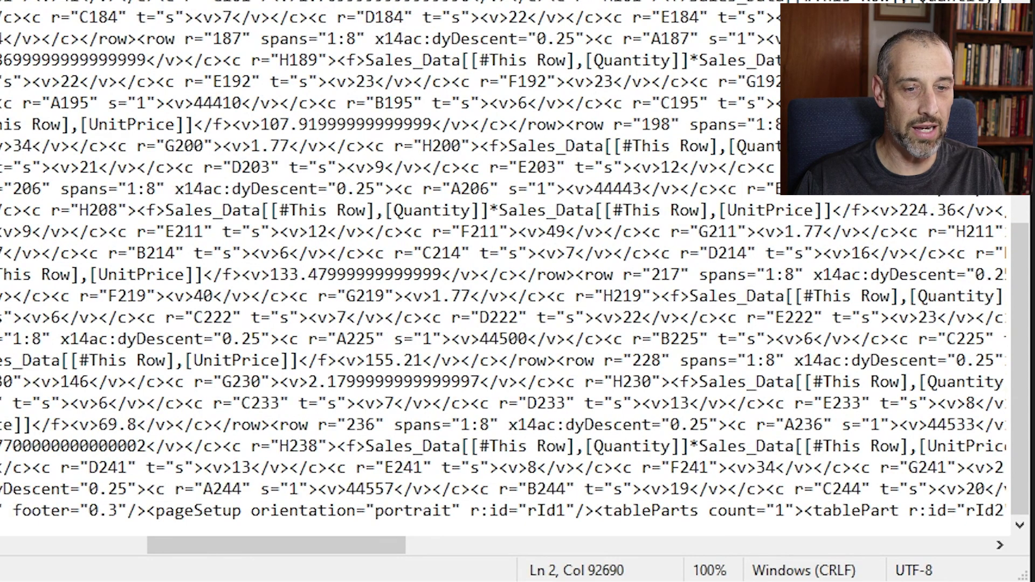
Step: Delete the <sheetProtection …/> element at the end of sheet2.xml and save the file
drag(0, 511, 591, 533)
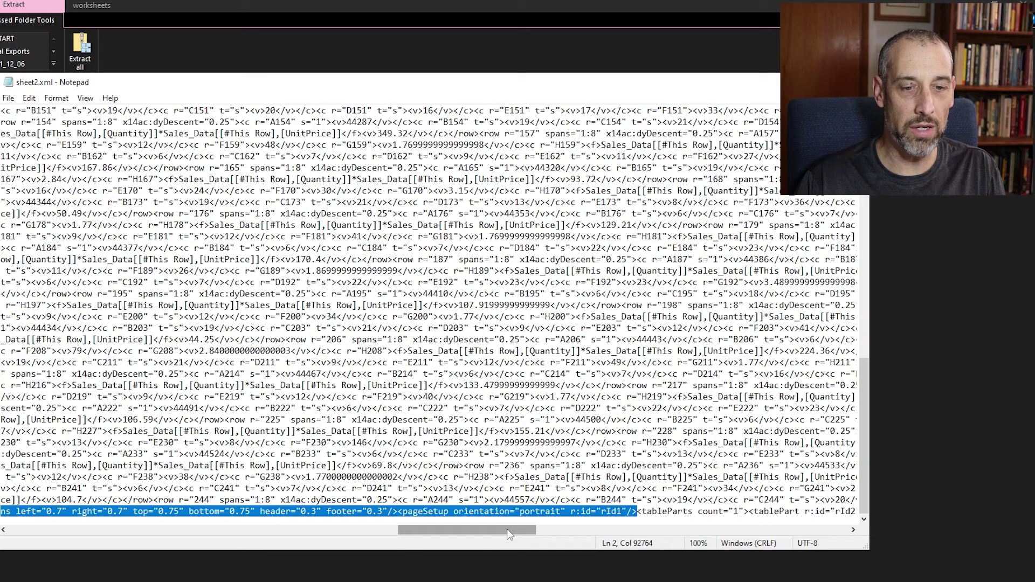
drag(510, 533, 290, 549)
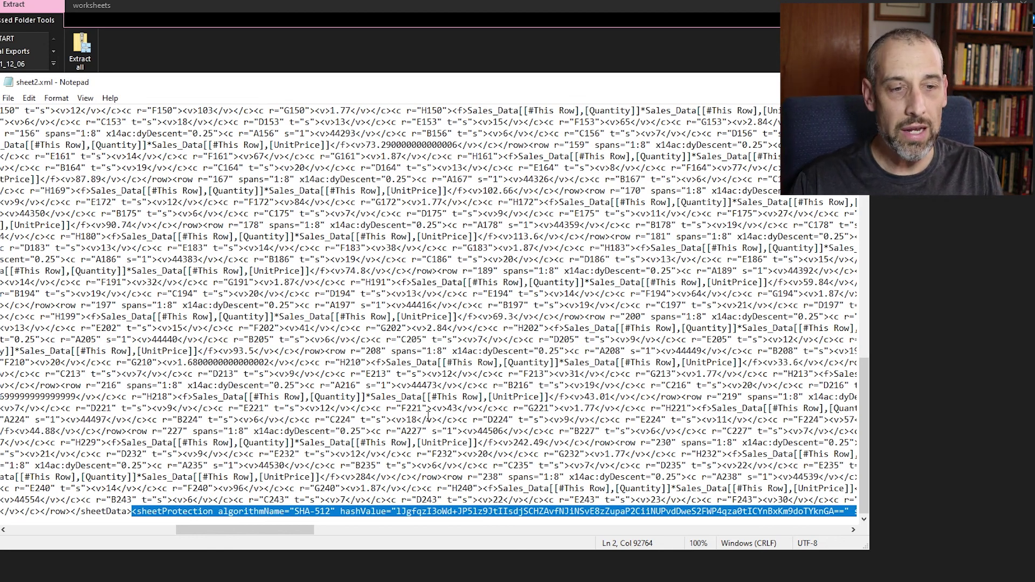
key(Delete)
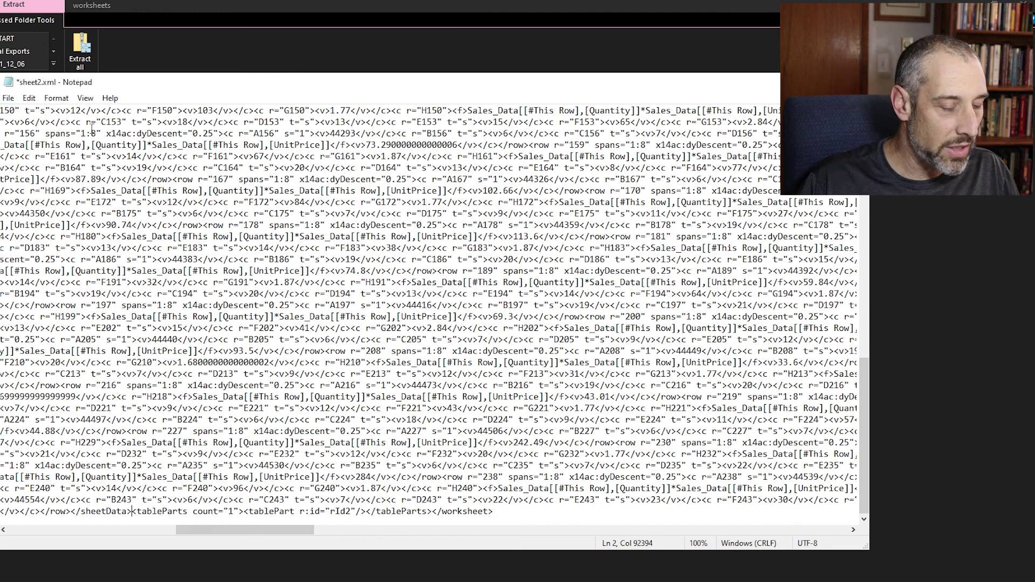
key(ctrl+s)
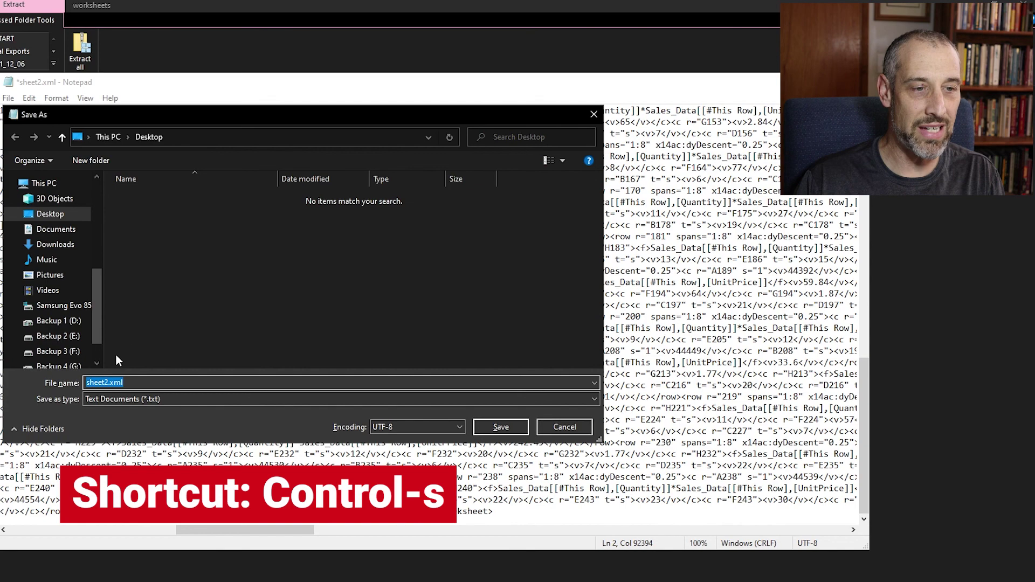
Step: Save the edited file under its existing name sheet2.xml
click(501, 426)
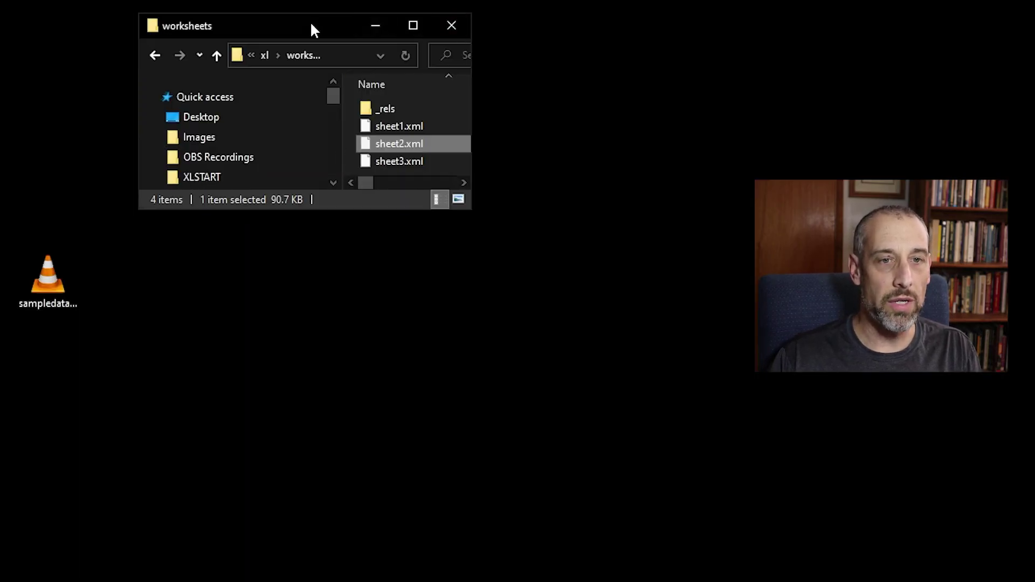
Step: Enlarge the worksheets window and drag sheet2.xml out to the desktop
drag(310, 21, 313, 63)
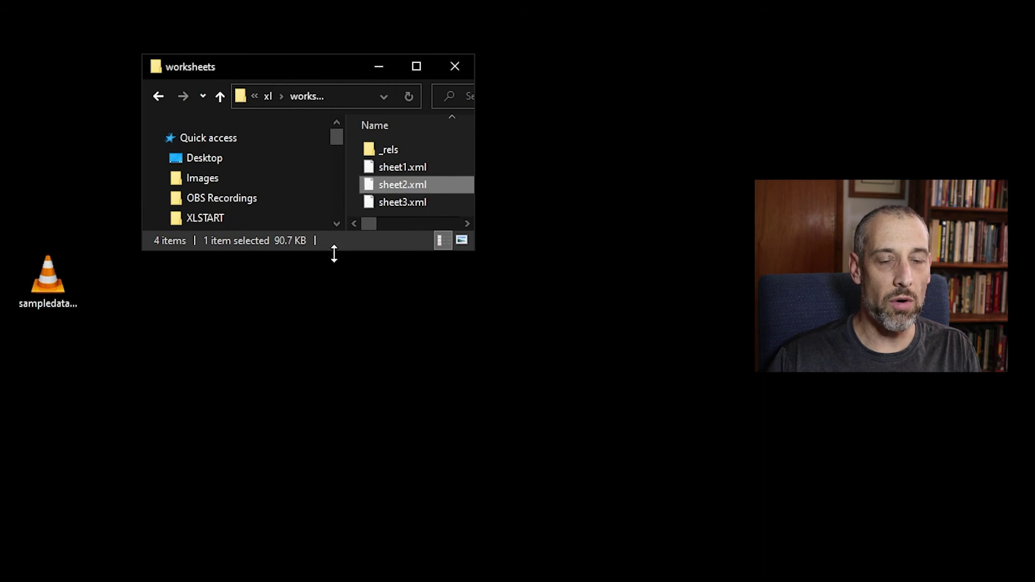
drag(335, 251, 337, 531)
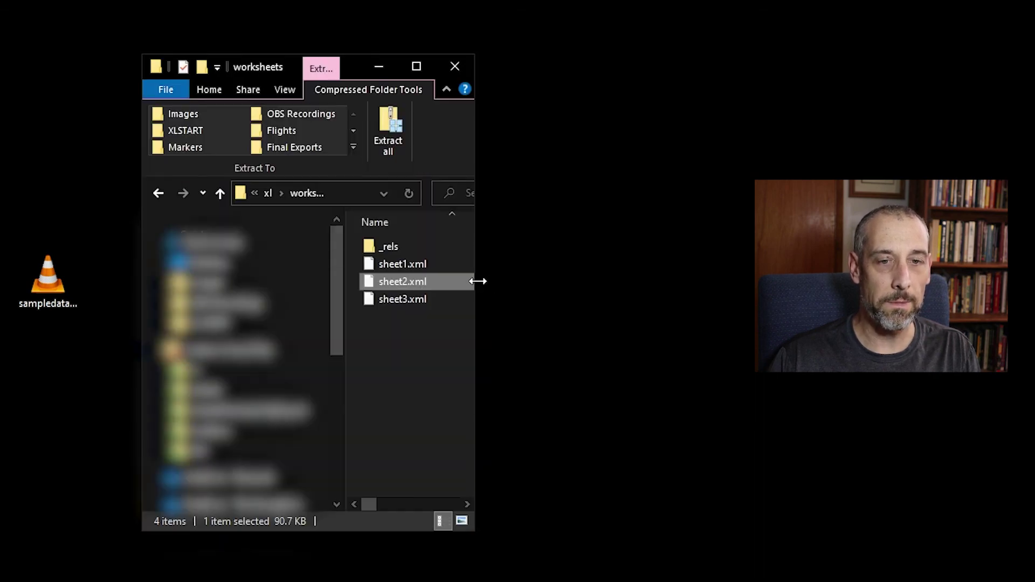
drag(478, 281, 774, 281)
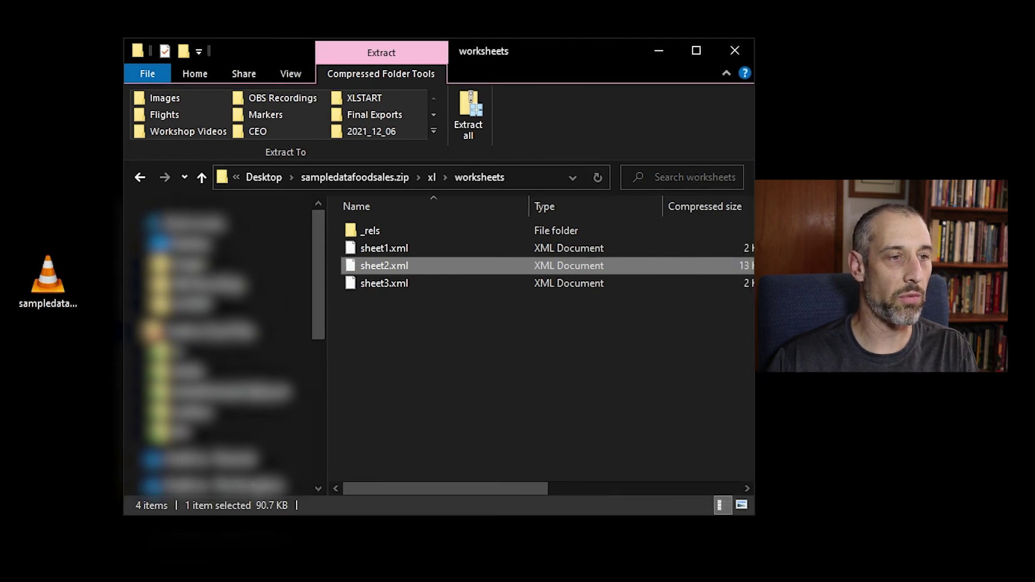
drag(384, 265, 33, 194)
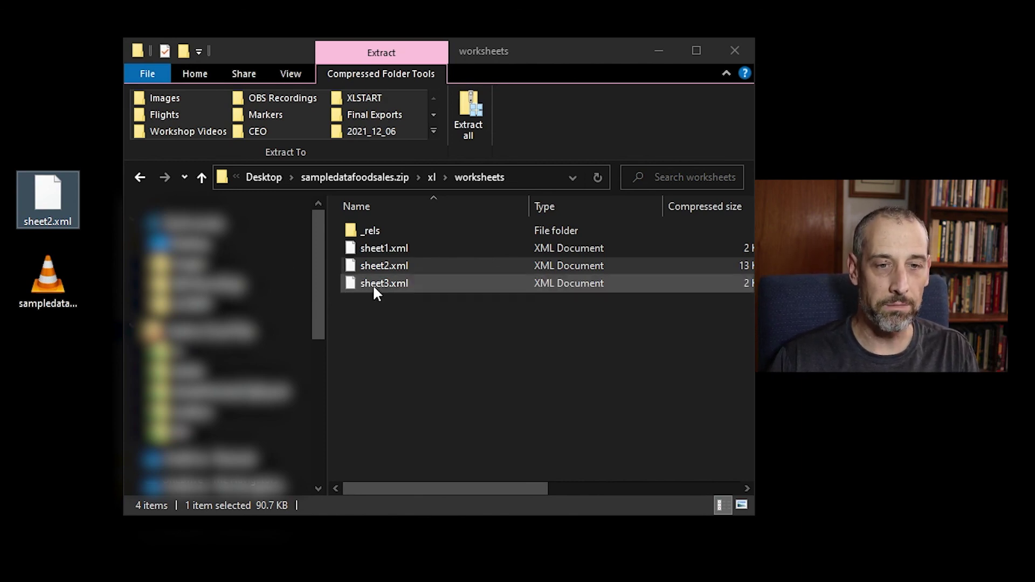
Step: Permanently delete the original sheet2.xml from the zip and copy the edited desktop version in
click(395, 268)
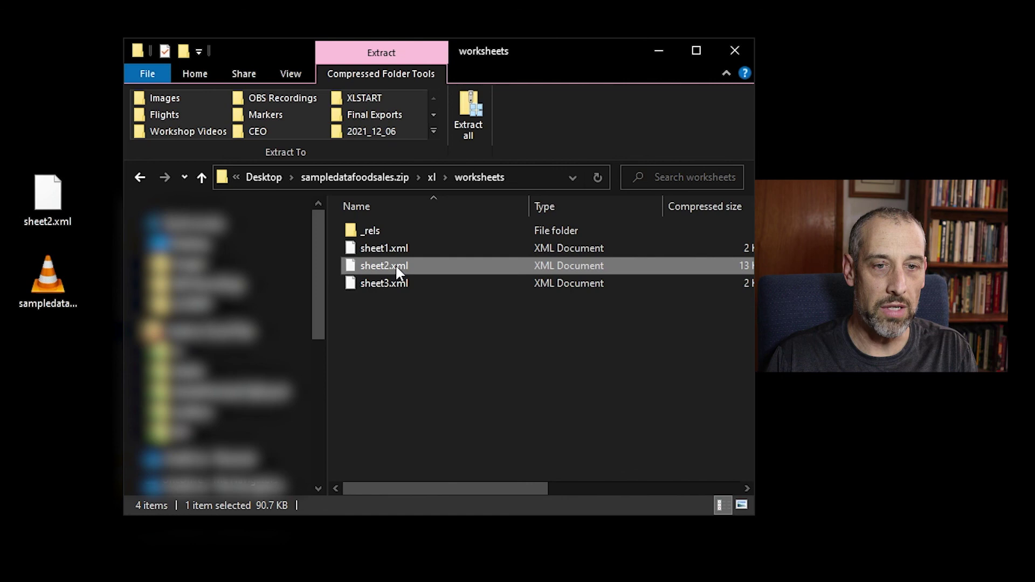
key(Delete)
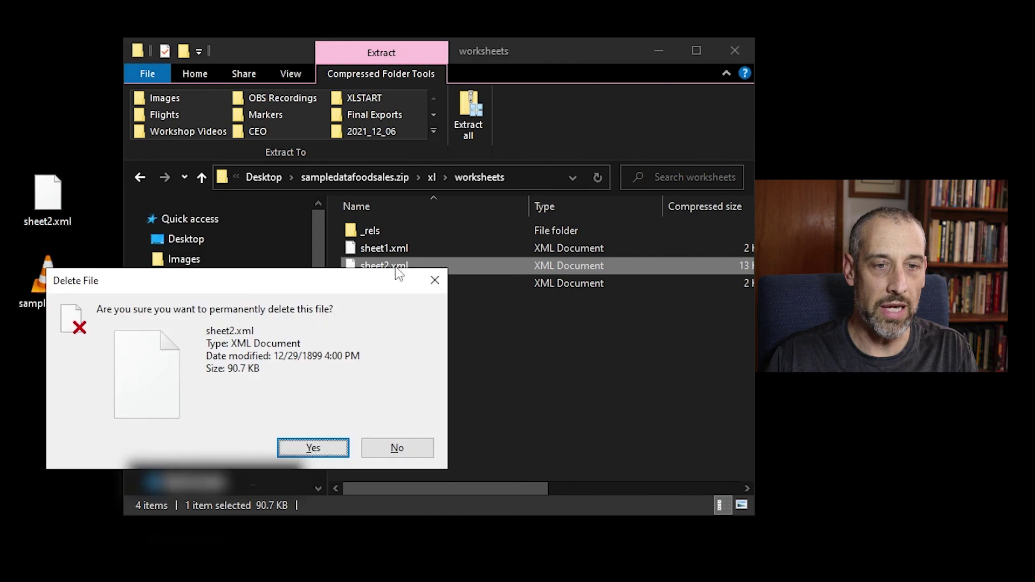
click(313, 448)
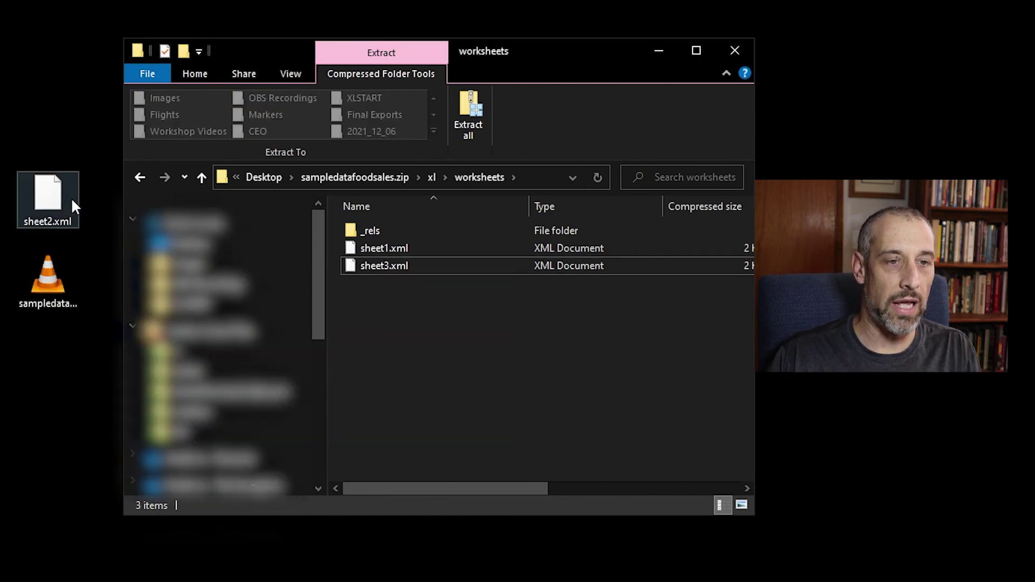
drag(49, 194, 402, 254)
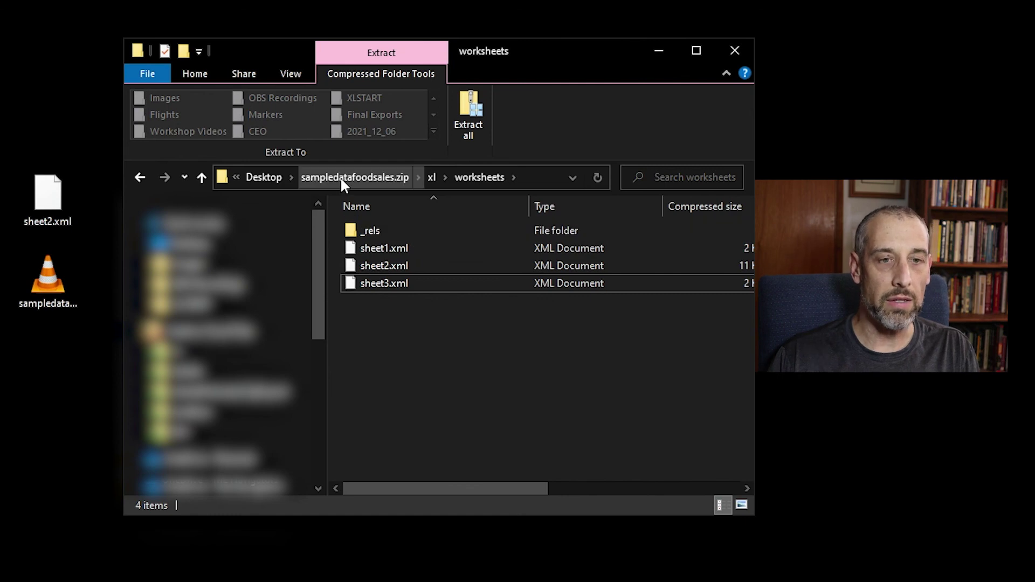
Step: Rename the Desktop's sampledatafoodsales.zip to sampledatafoodsales.xlsx, accept the extension change, and open it in Excel
click(272, 178)
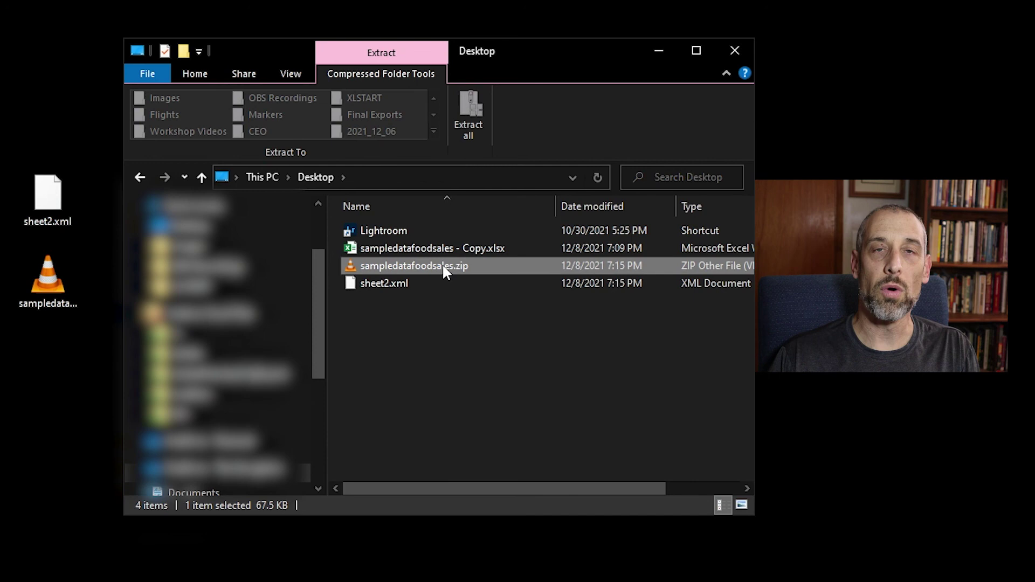
right_click(444, 270)
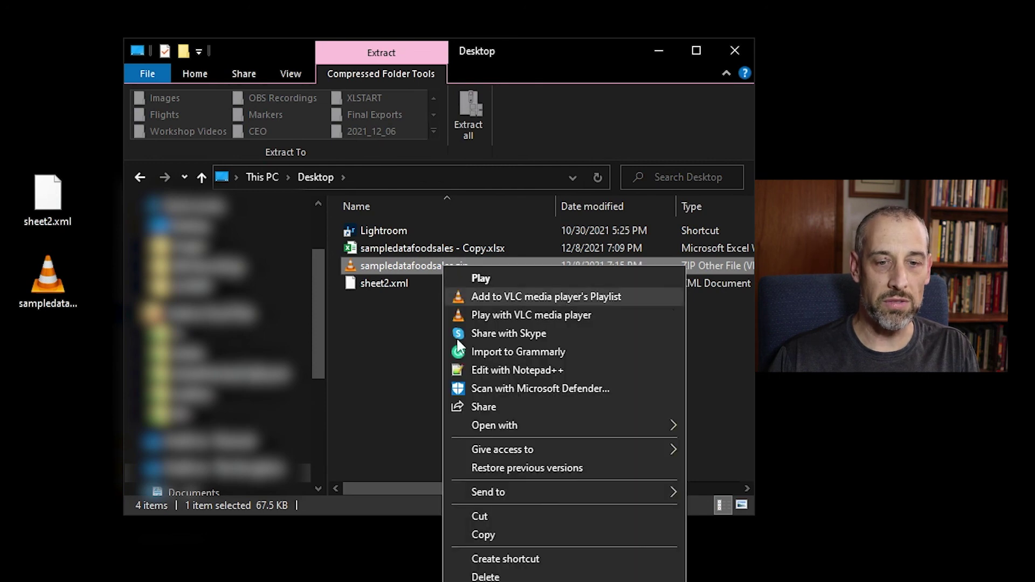
key(m)
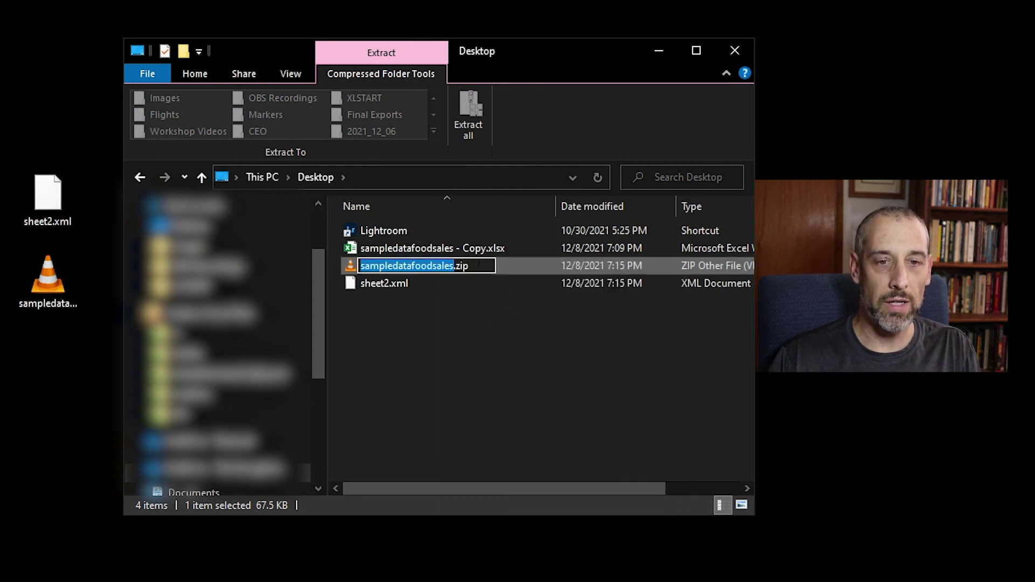
click(478, 266)
key(BackSpace)
key(BackSpace)
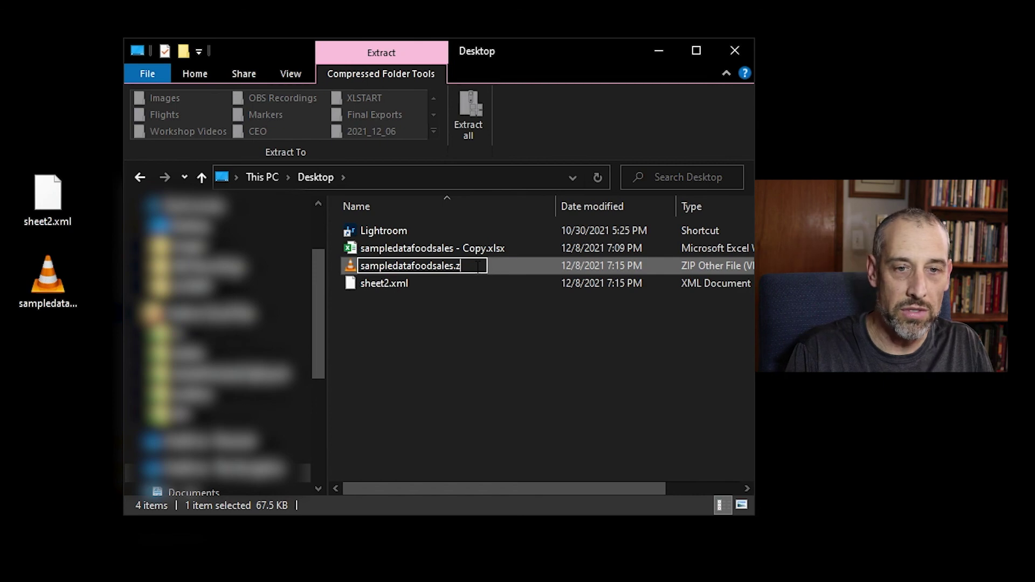
key(BackSpace)
text(xlsx)
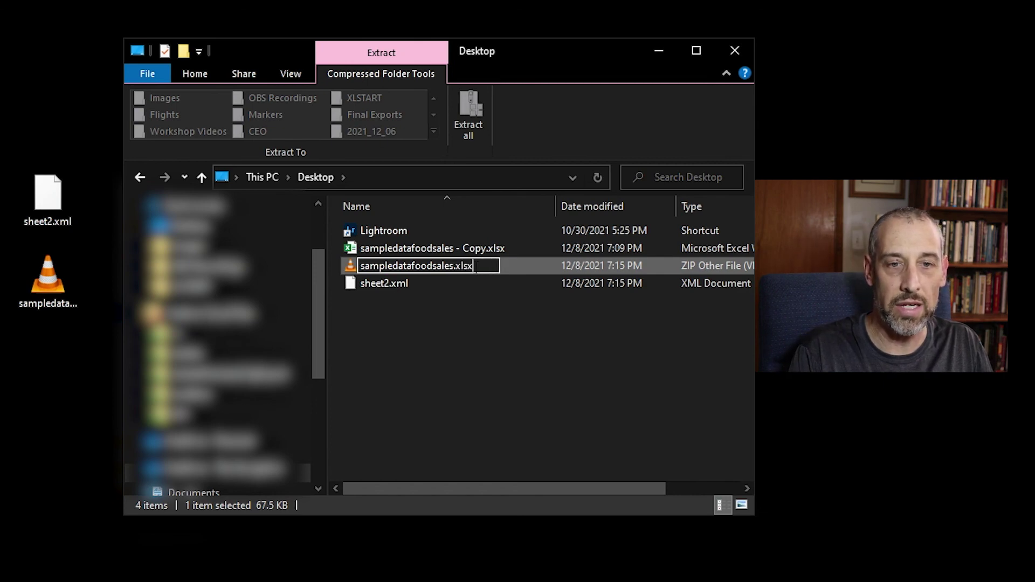
key(Return)
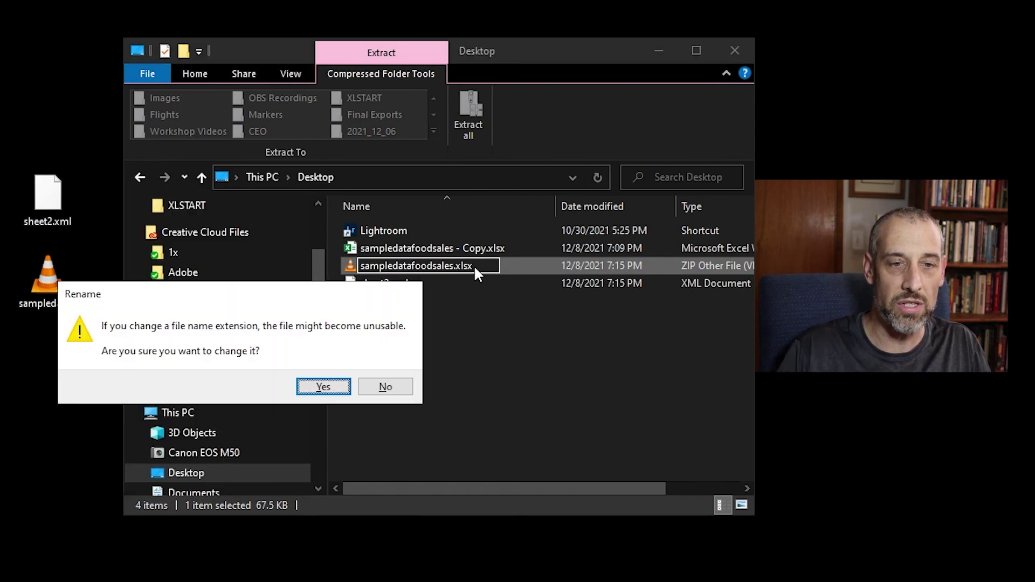
click(324, 386)
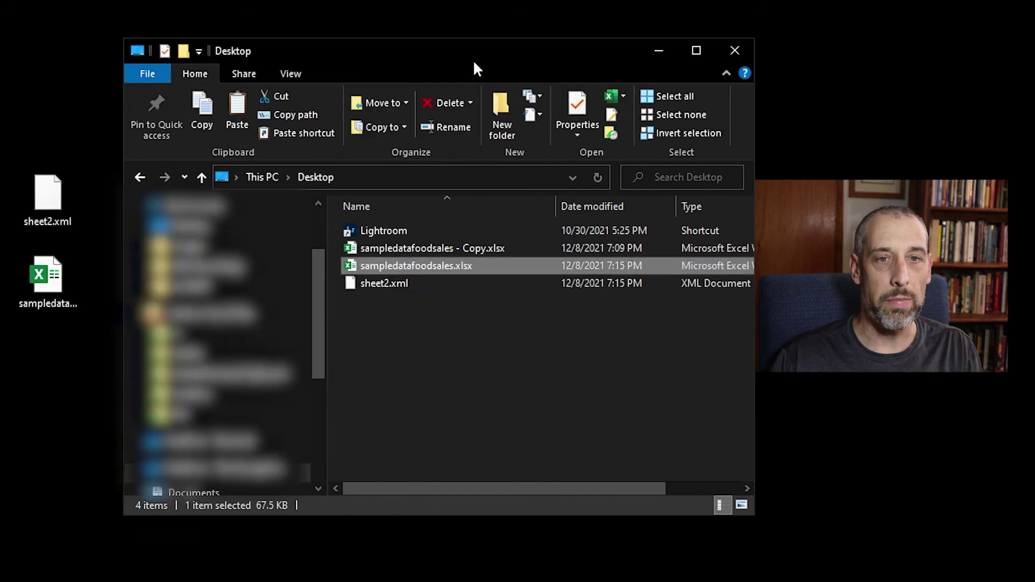
drag(474, 59, 635, 4)
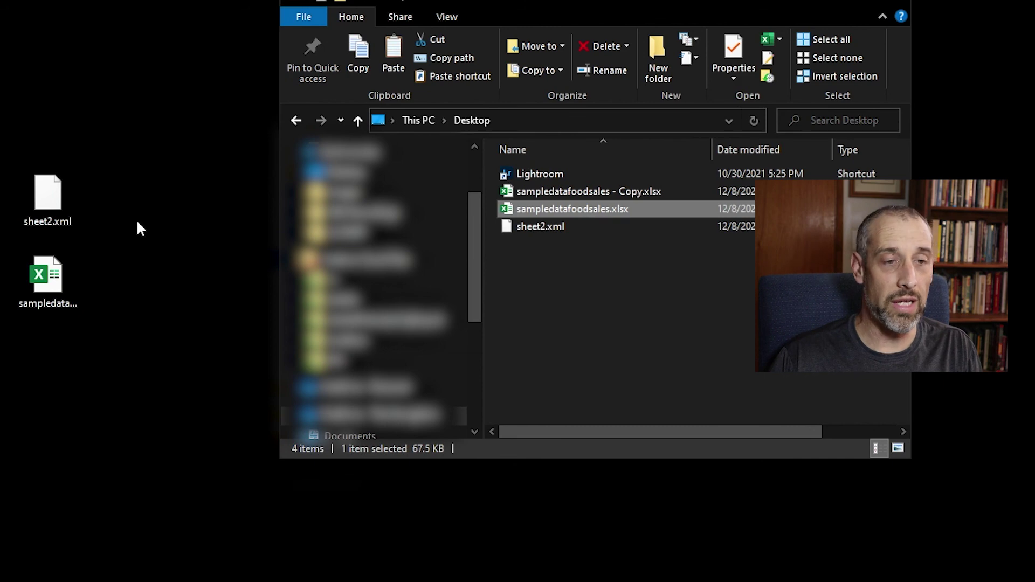
double_click(52, 275)
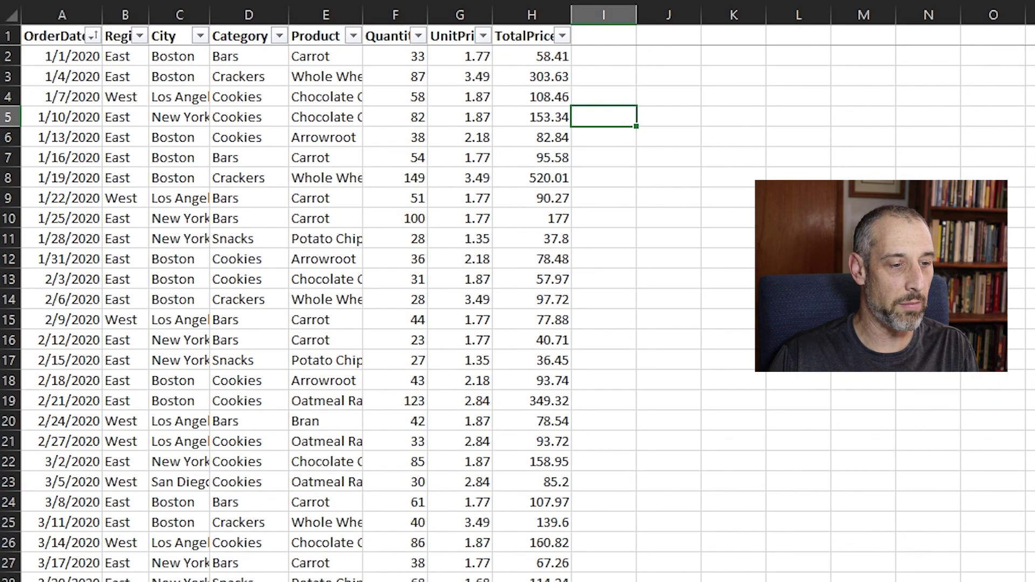
Step: Test editing by entering 4444 in cell I10, then clear it
click(603, 216)
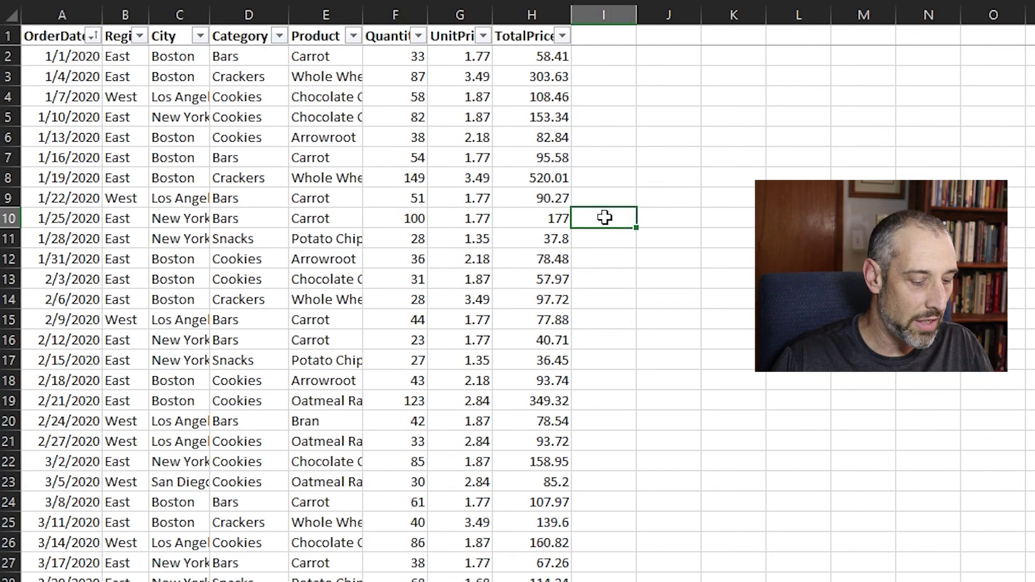
text(4444)
click(625, 260)
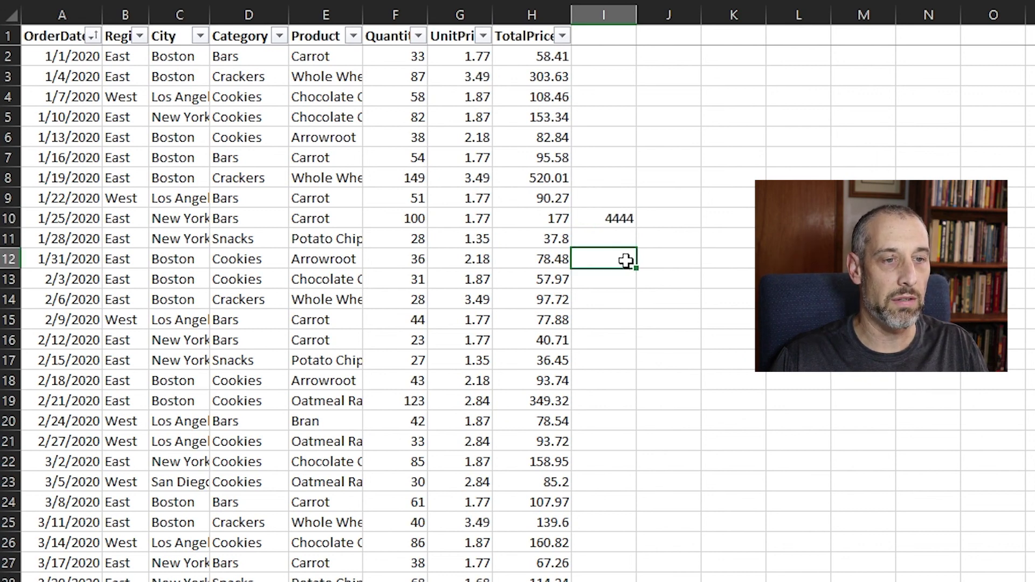
click(619, 219)
key(Delete)
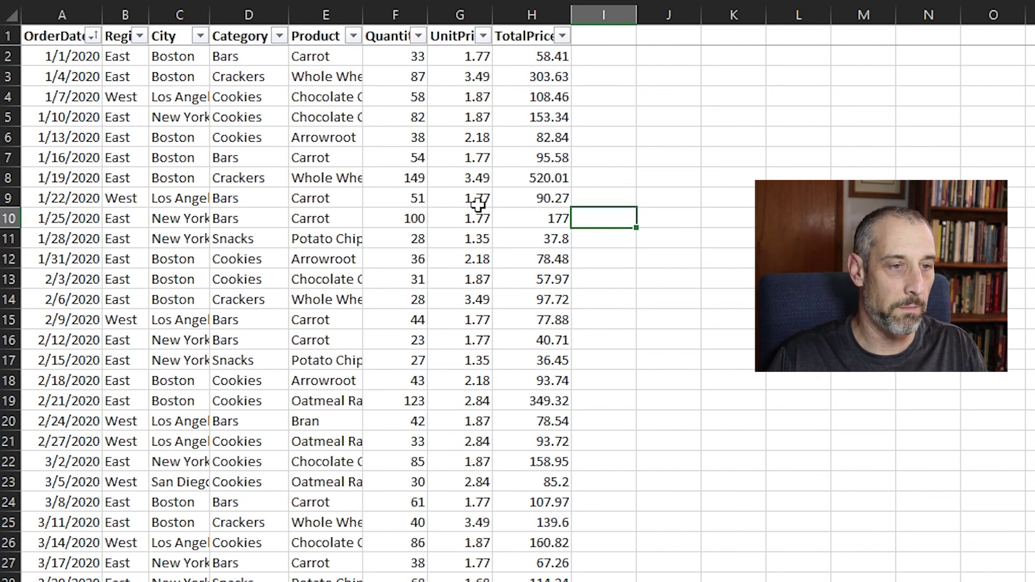
Step: Change G9's unit price to 4
click(477, 203)
text(4)
click(467, 239)
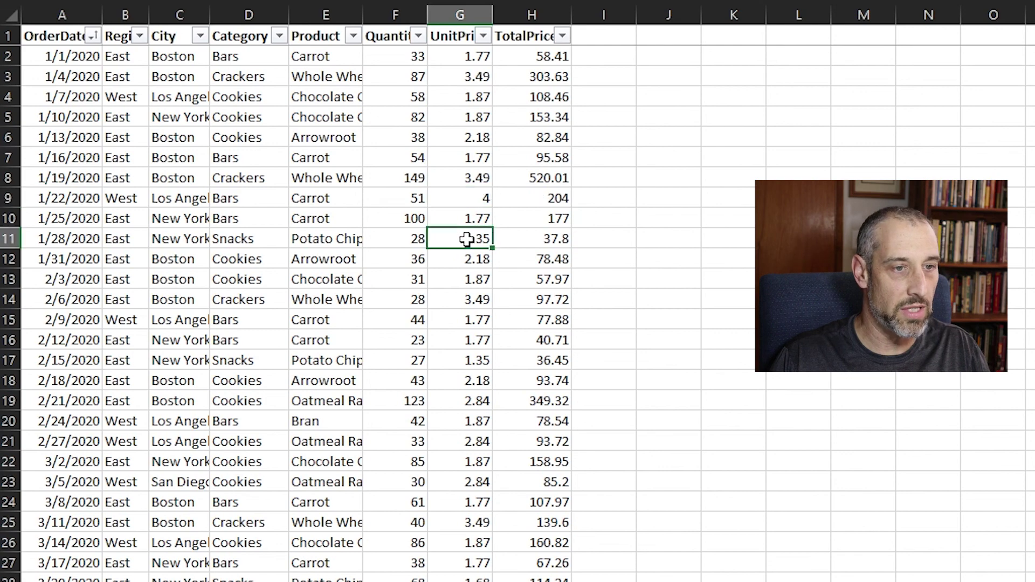